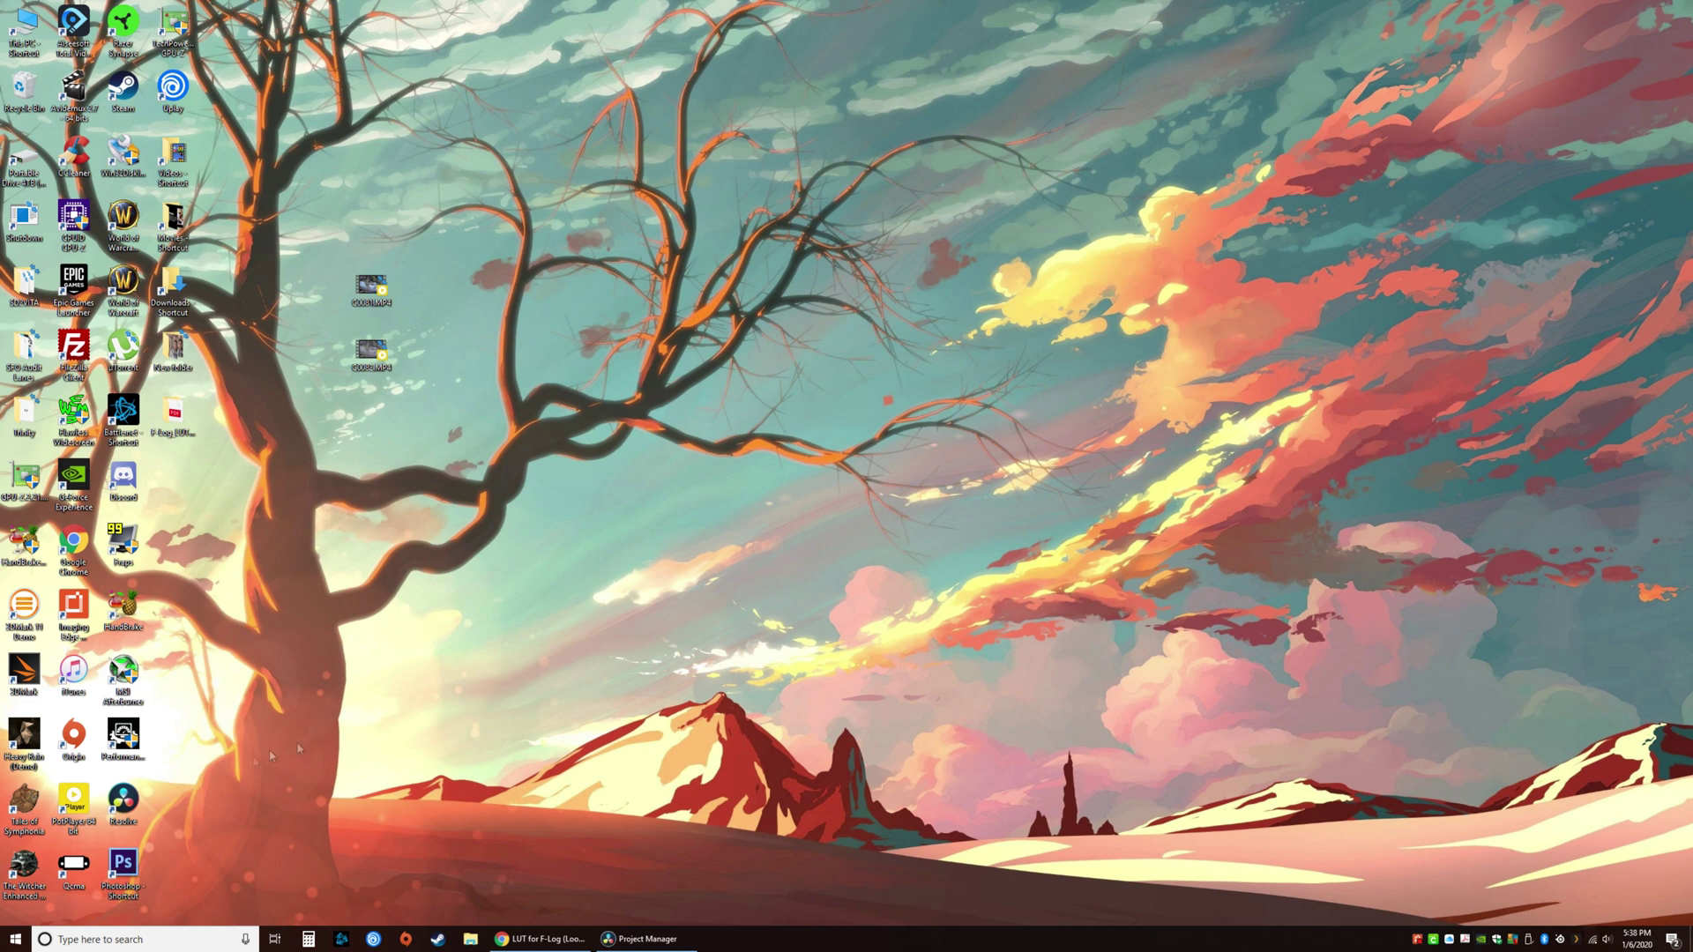
# Step: Create a new project with the default name Untitled Project 1
pyautogui.click(644, 939)
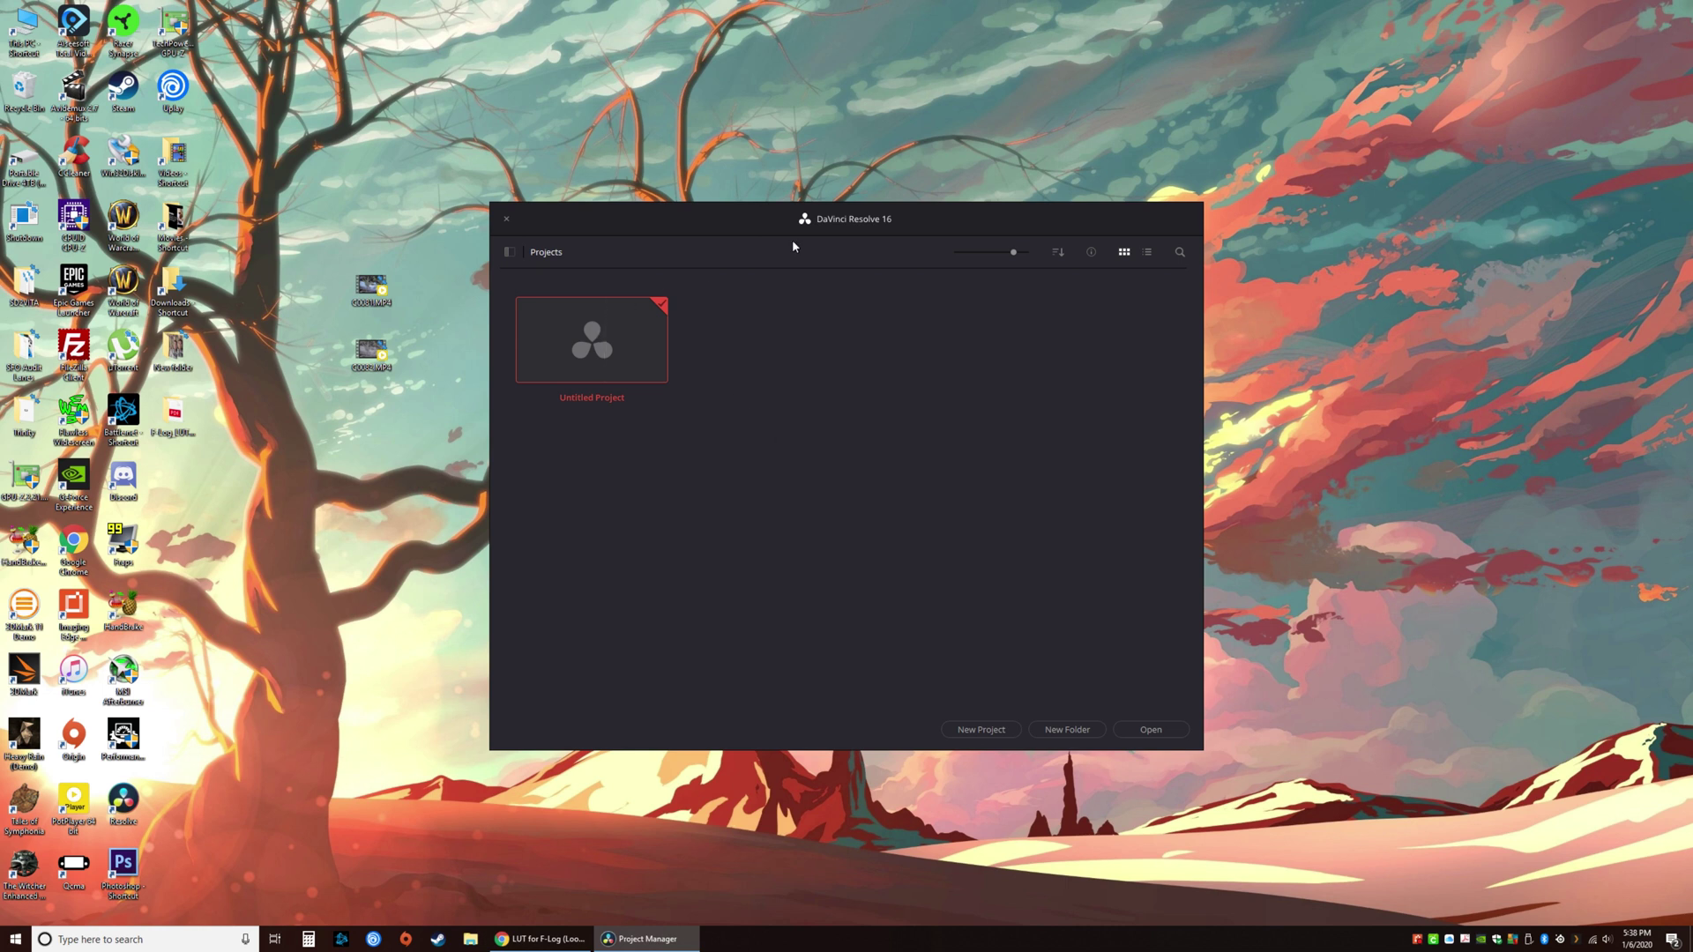
pyautogui.moveTo(837, 224); pyautogui.dragTo(842, 264)
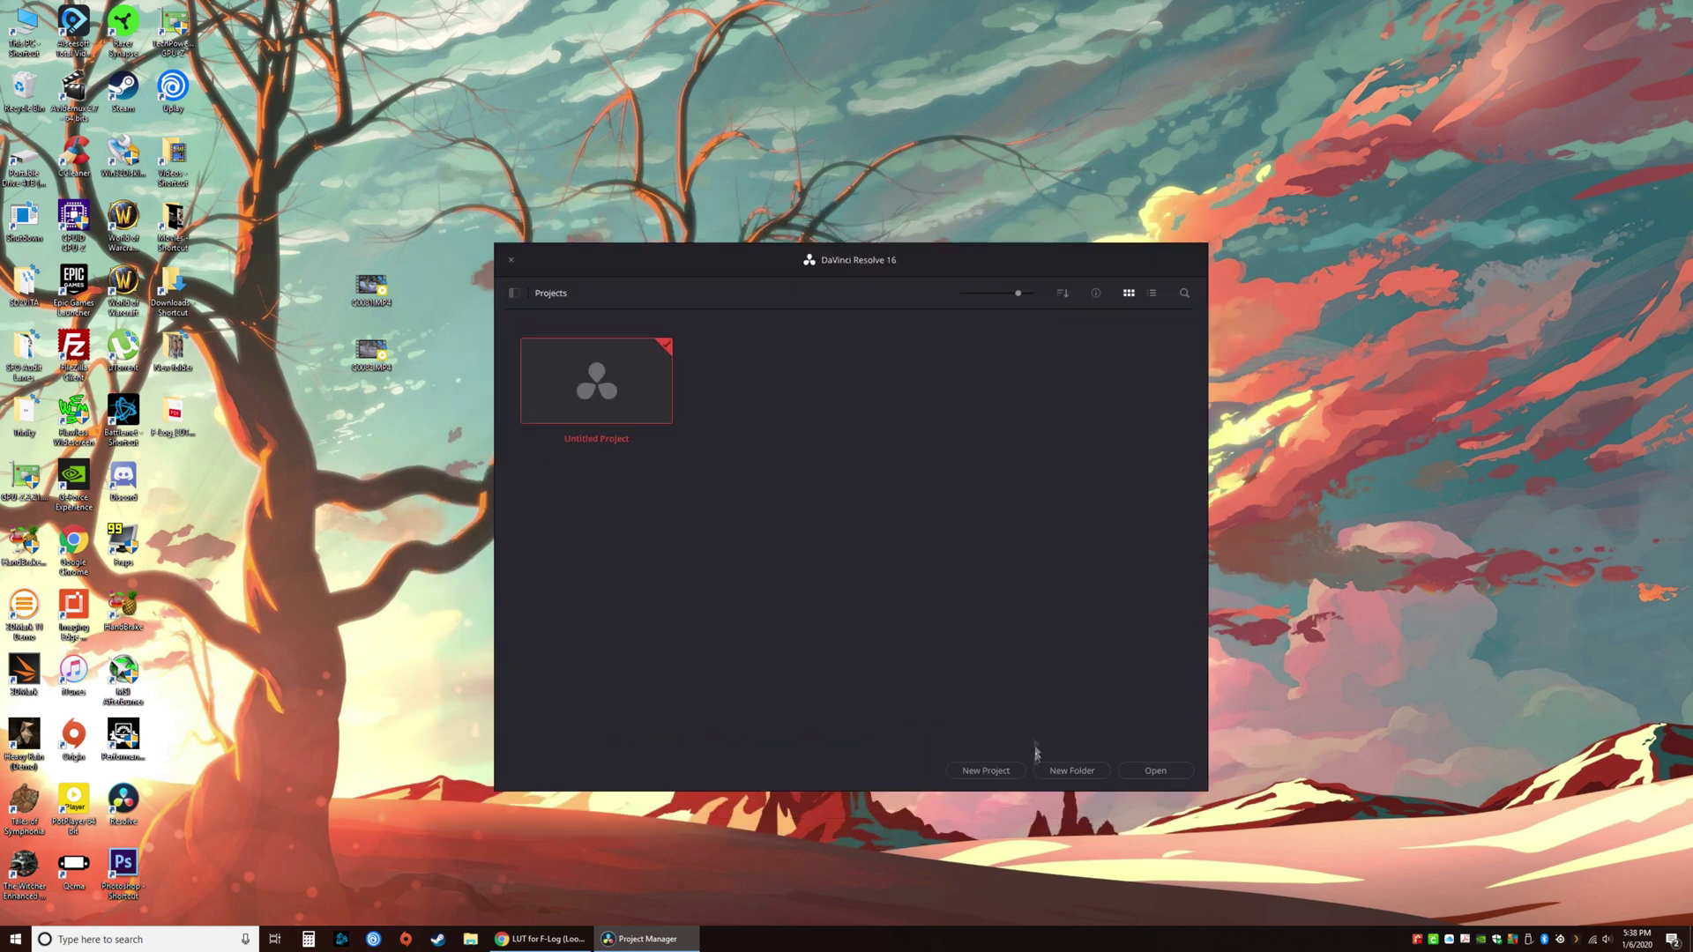
pyautogui.click(974, 771)
pyautogui.click(922, 497)
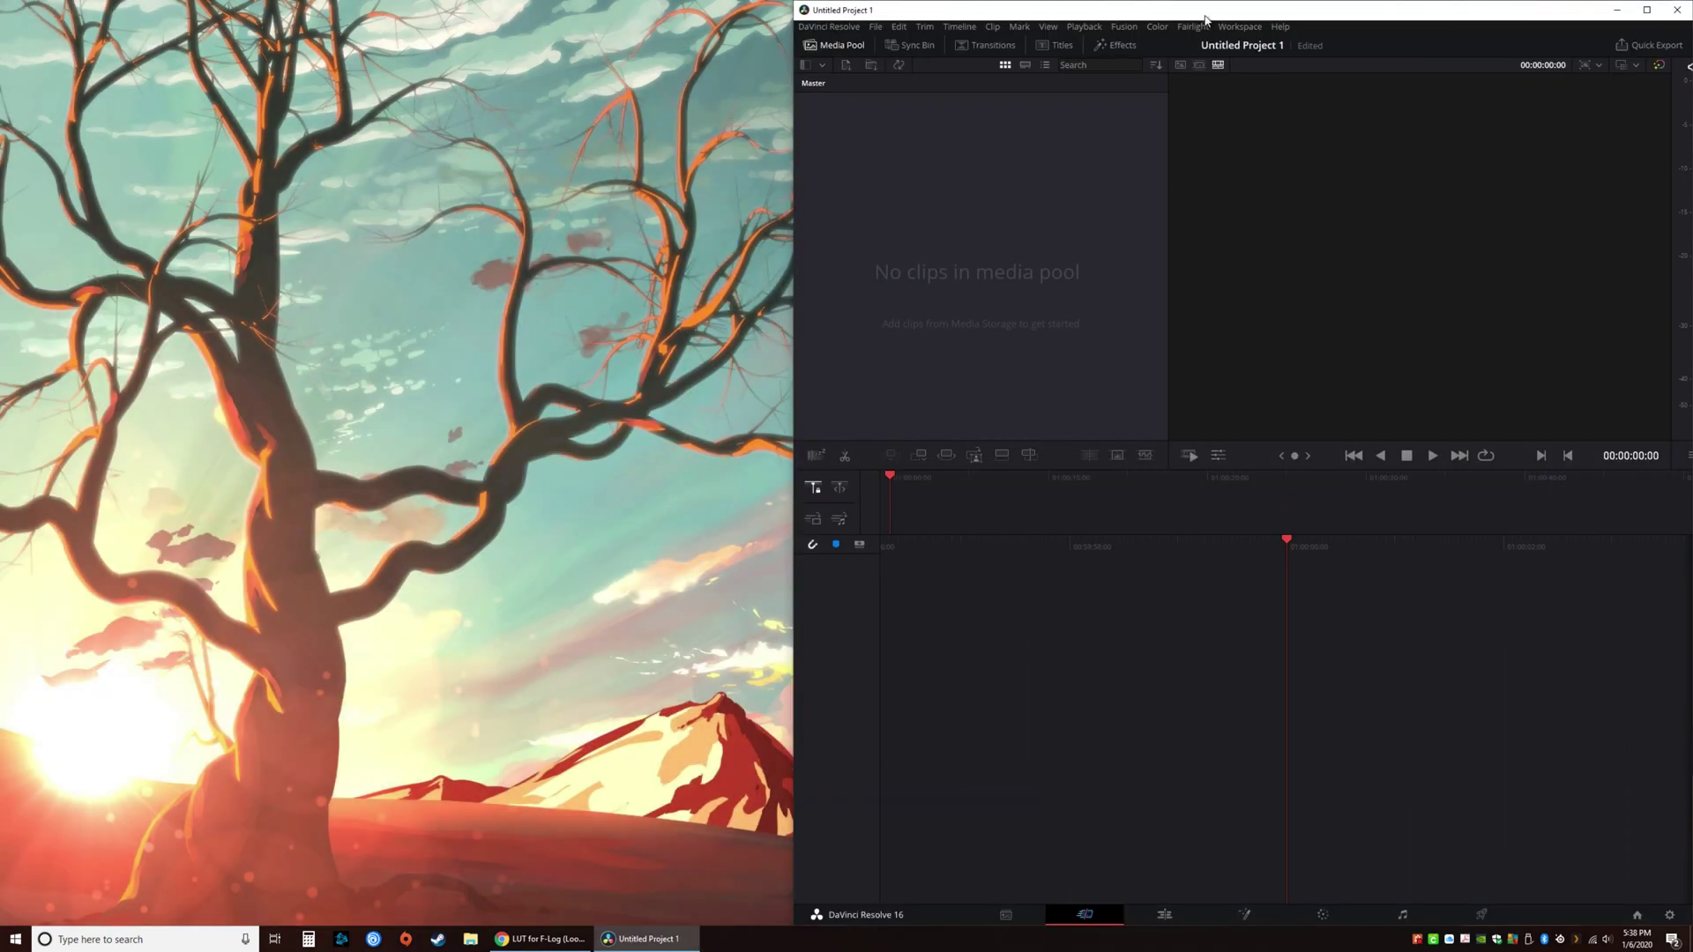
# Step: Open clip C0081.MP4 from the desktop to preview it
pyautogui.moveTo(433, 273); pyautogui.dragTo(350, 357)
pyautogui.click(394, 310)
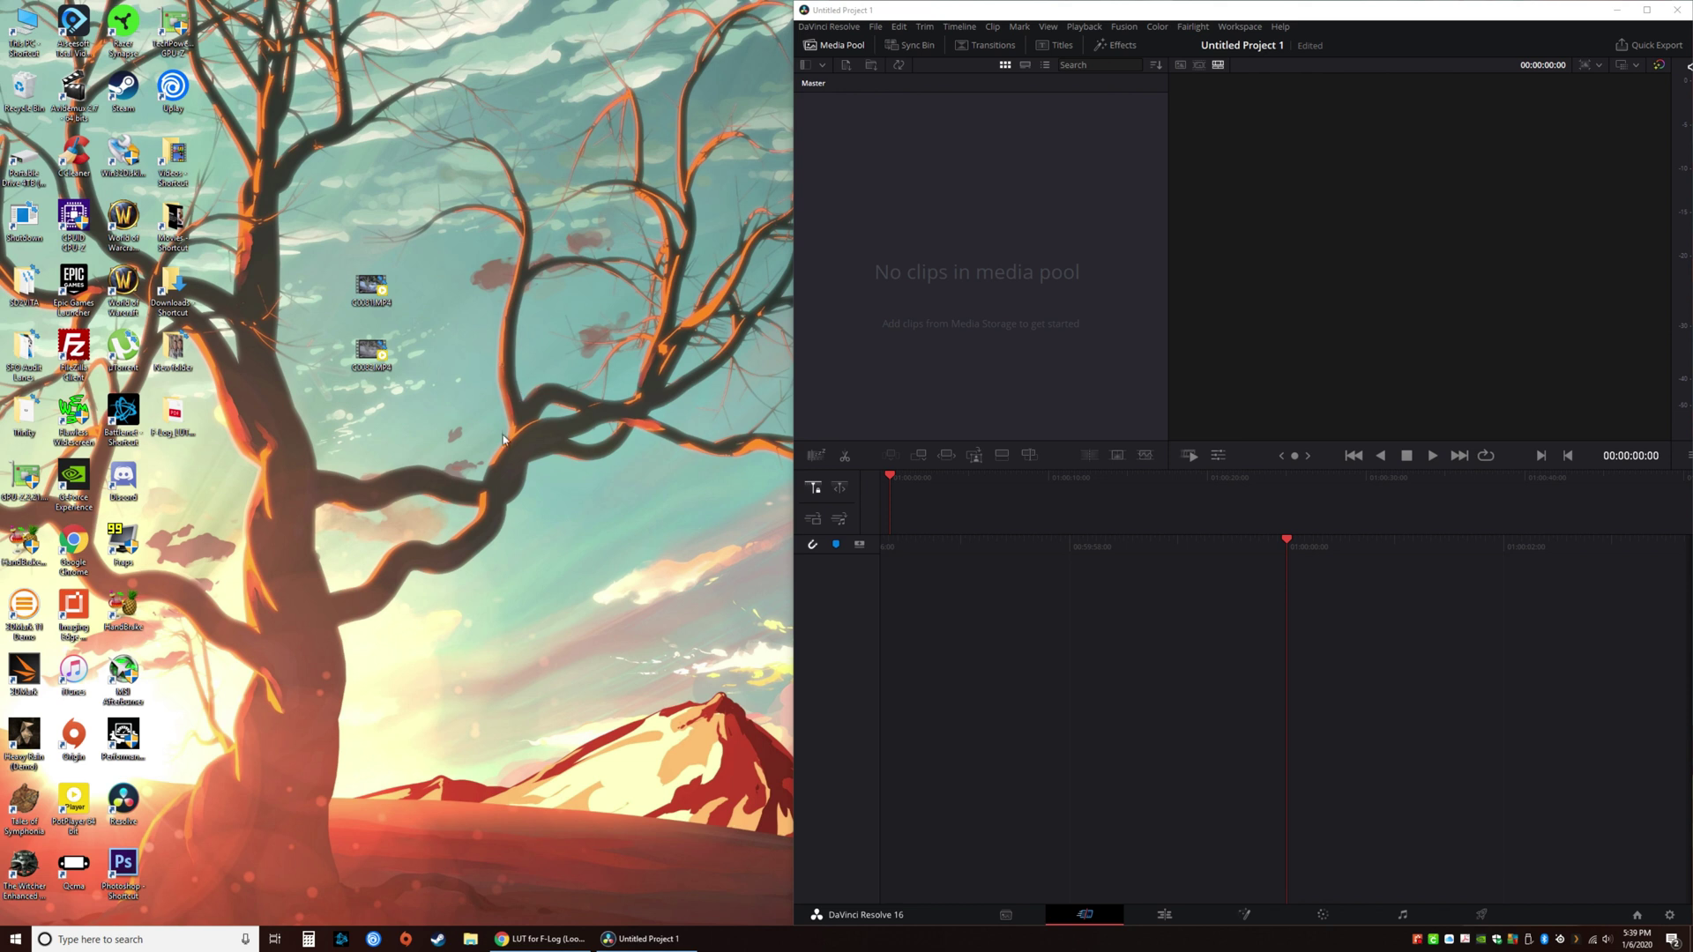
pyautogui.doubleClick(373, 291)
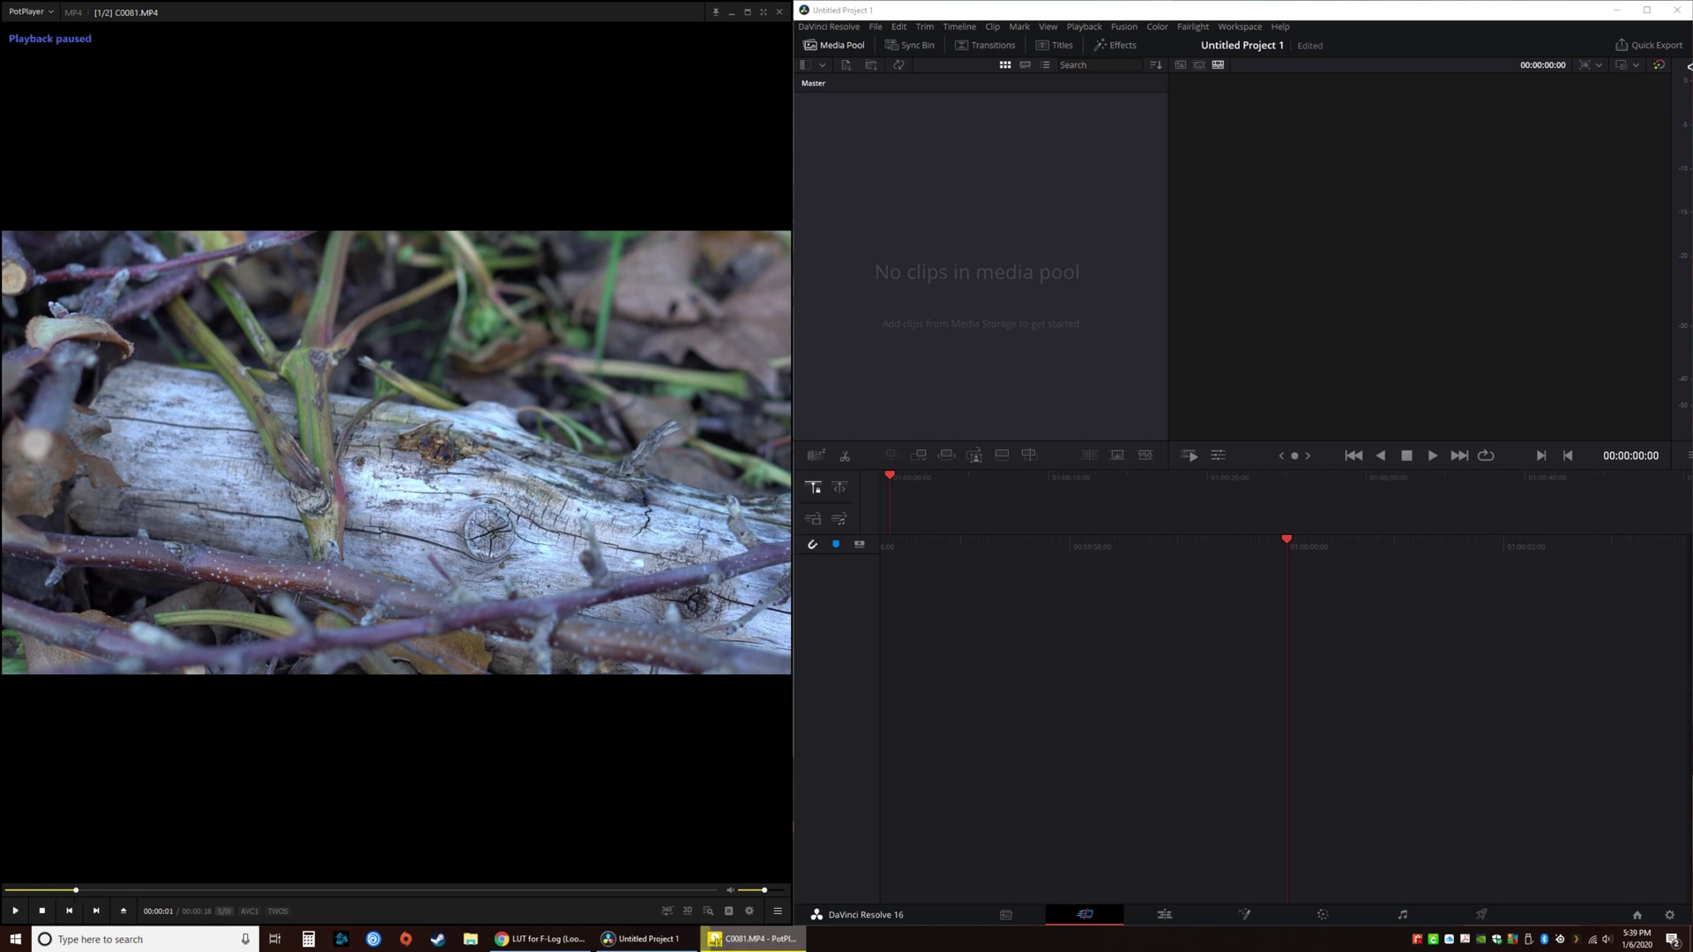
pyautogui.click(735, 13)
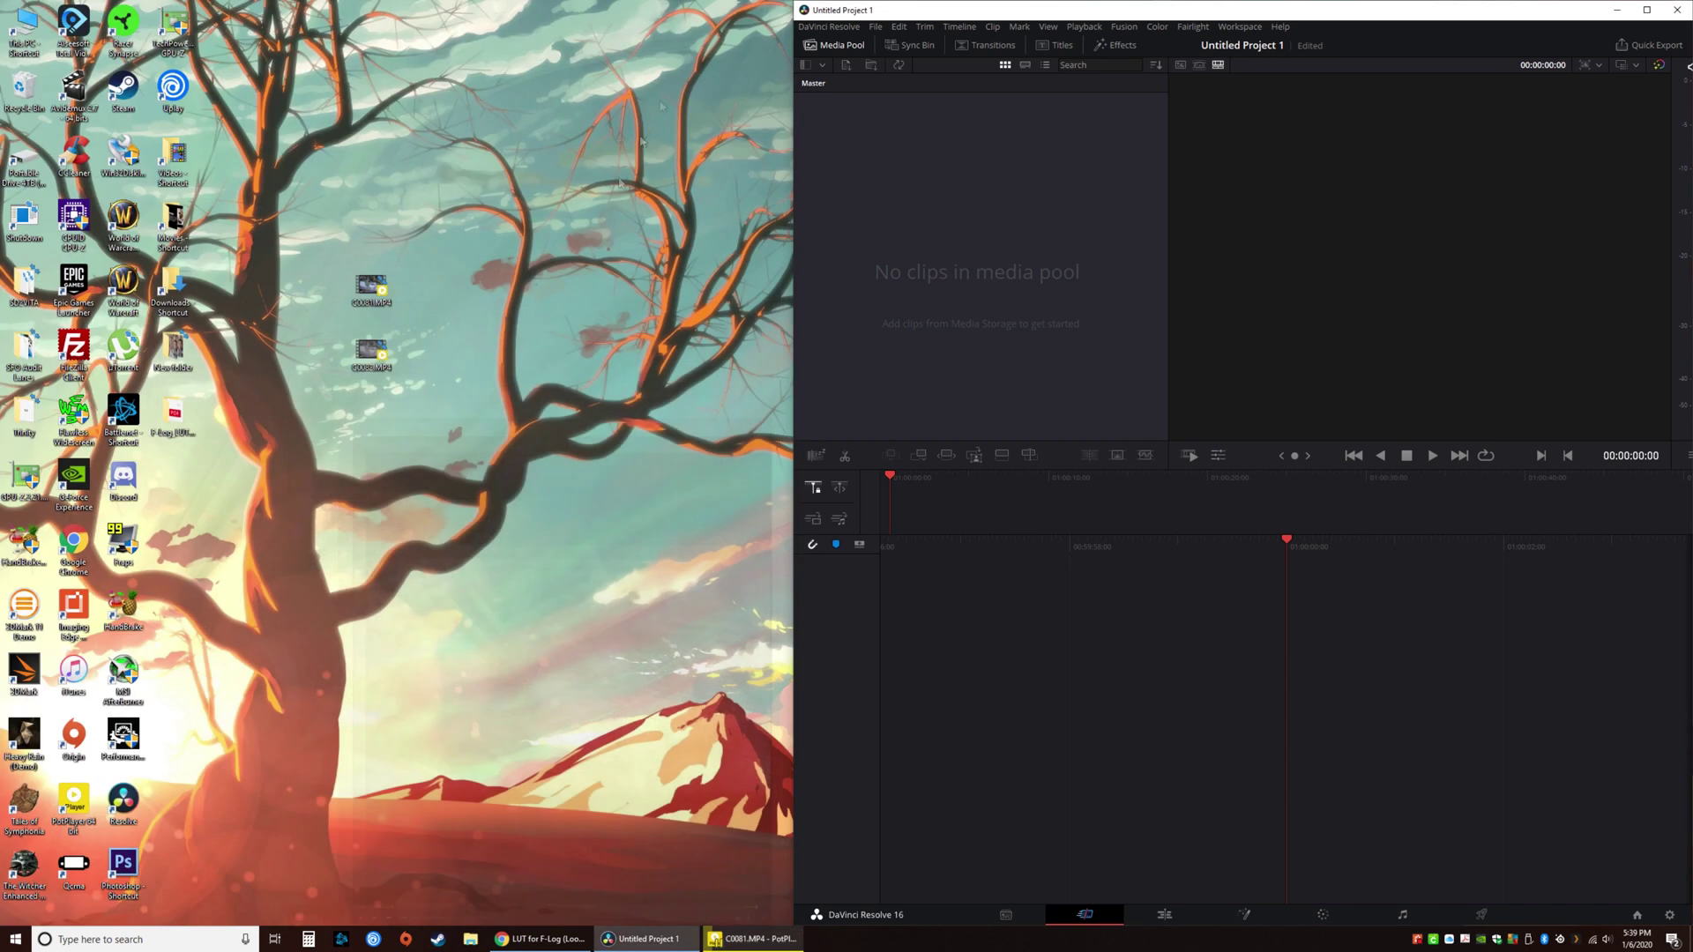
pyautogui.press('Return')
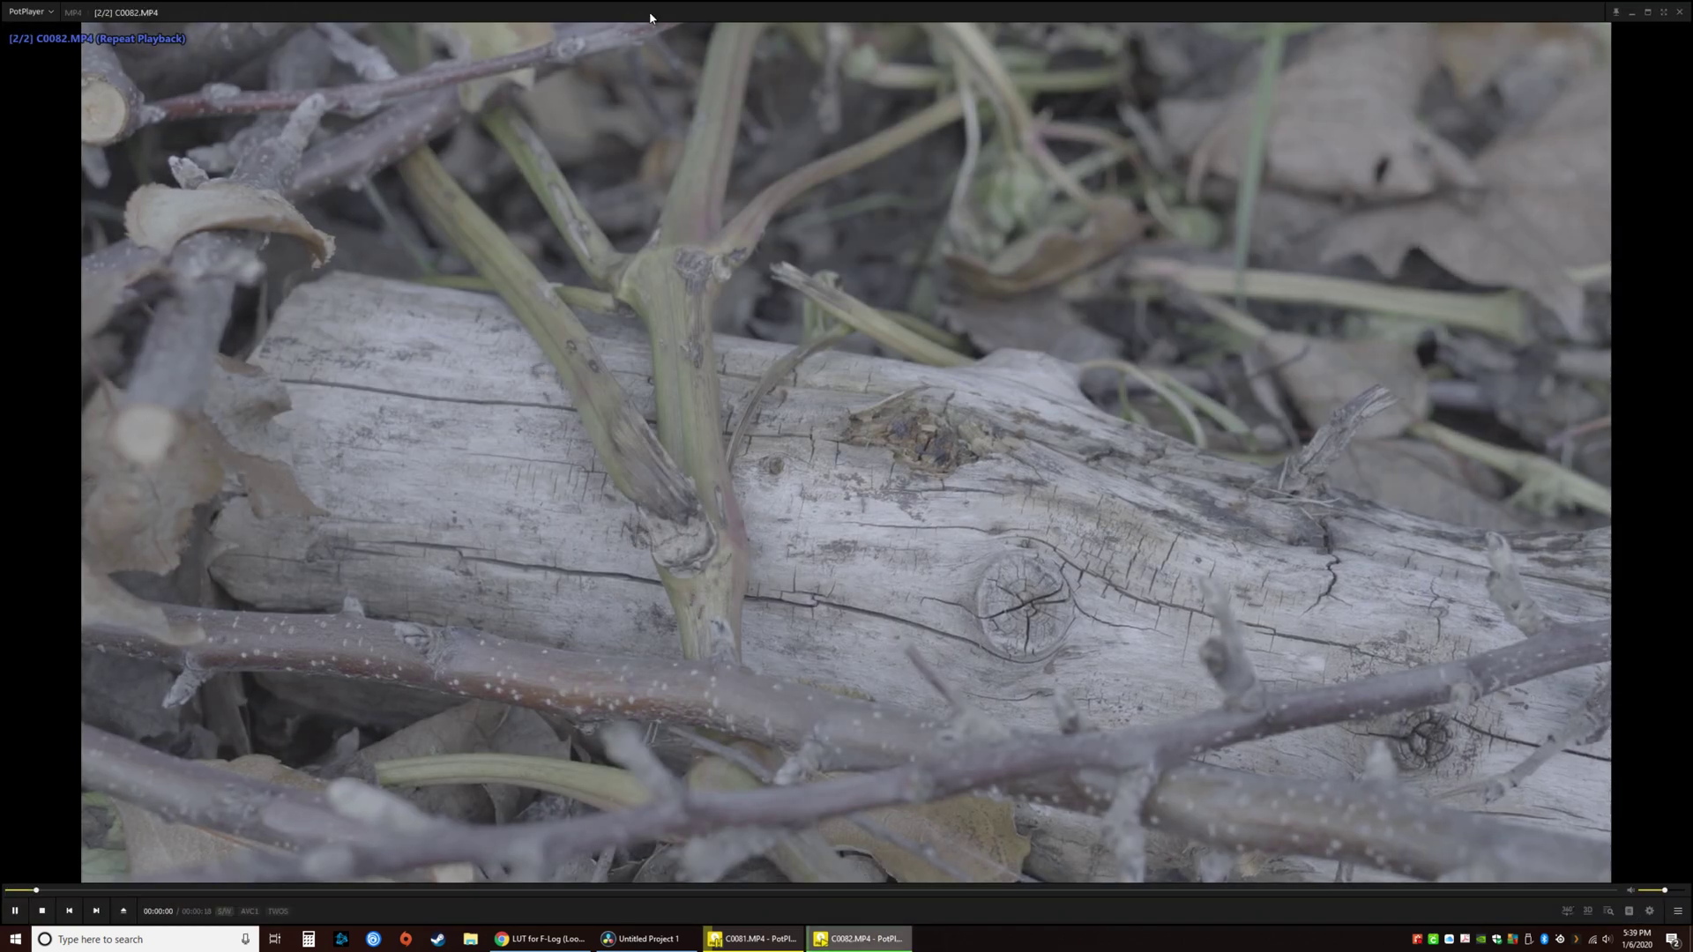
pyautogui.press('super+Right')
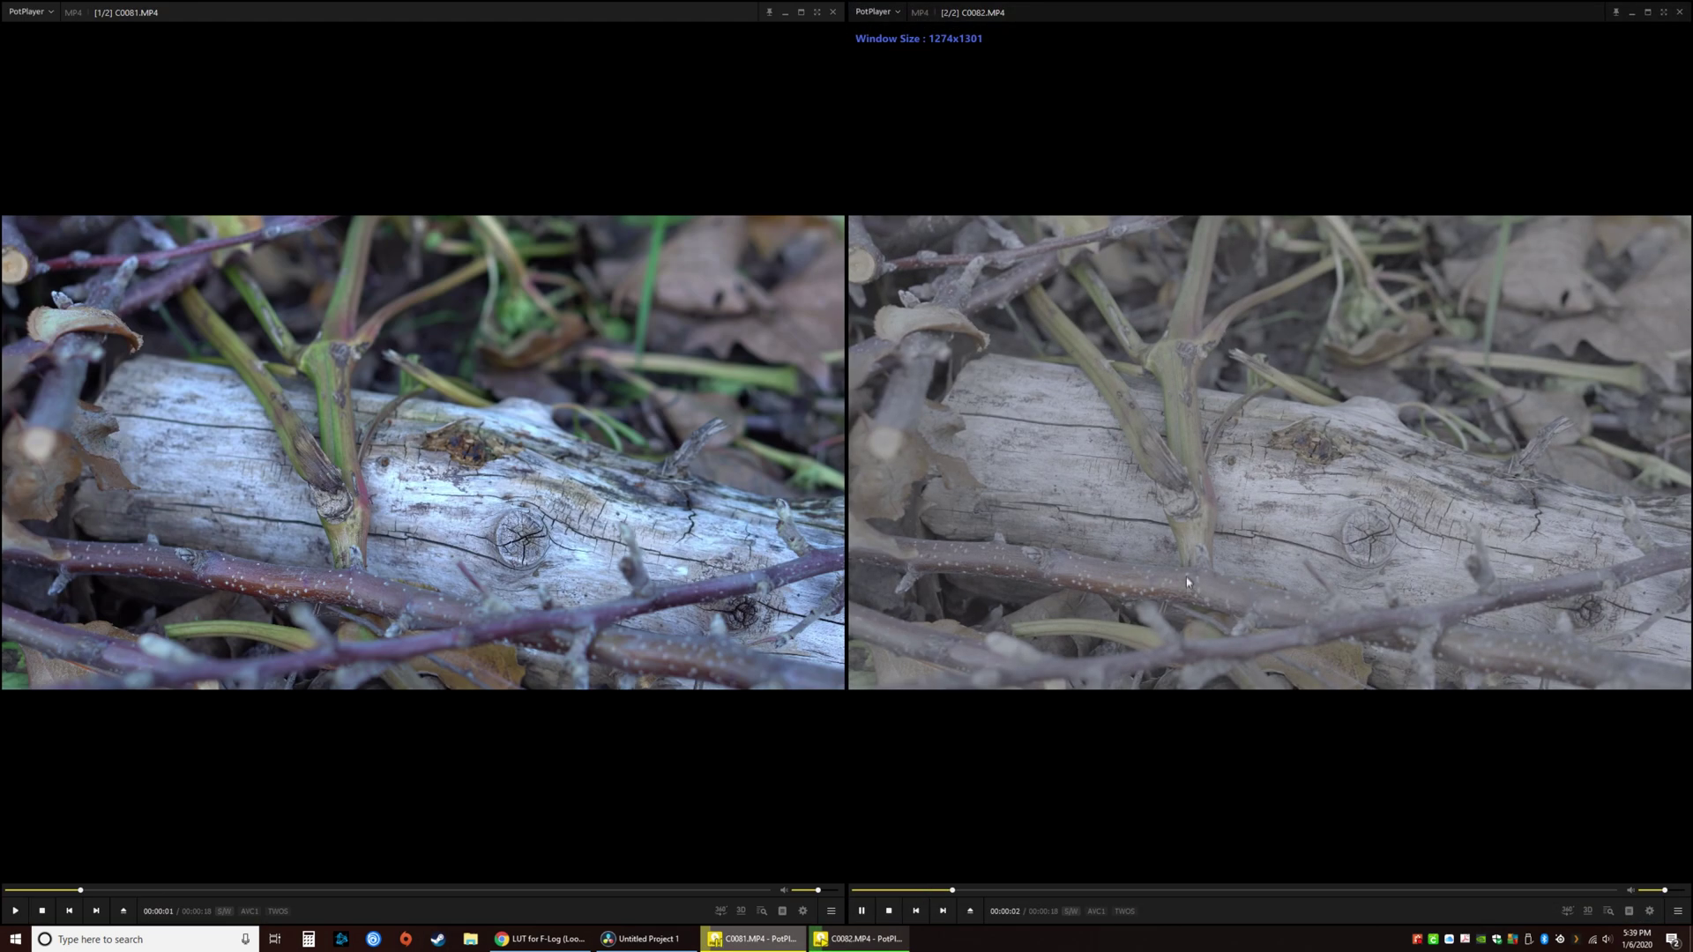
pyautogui.click(567, 768)
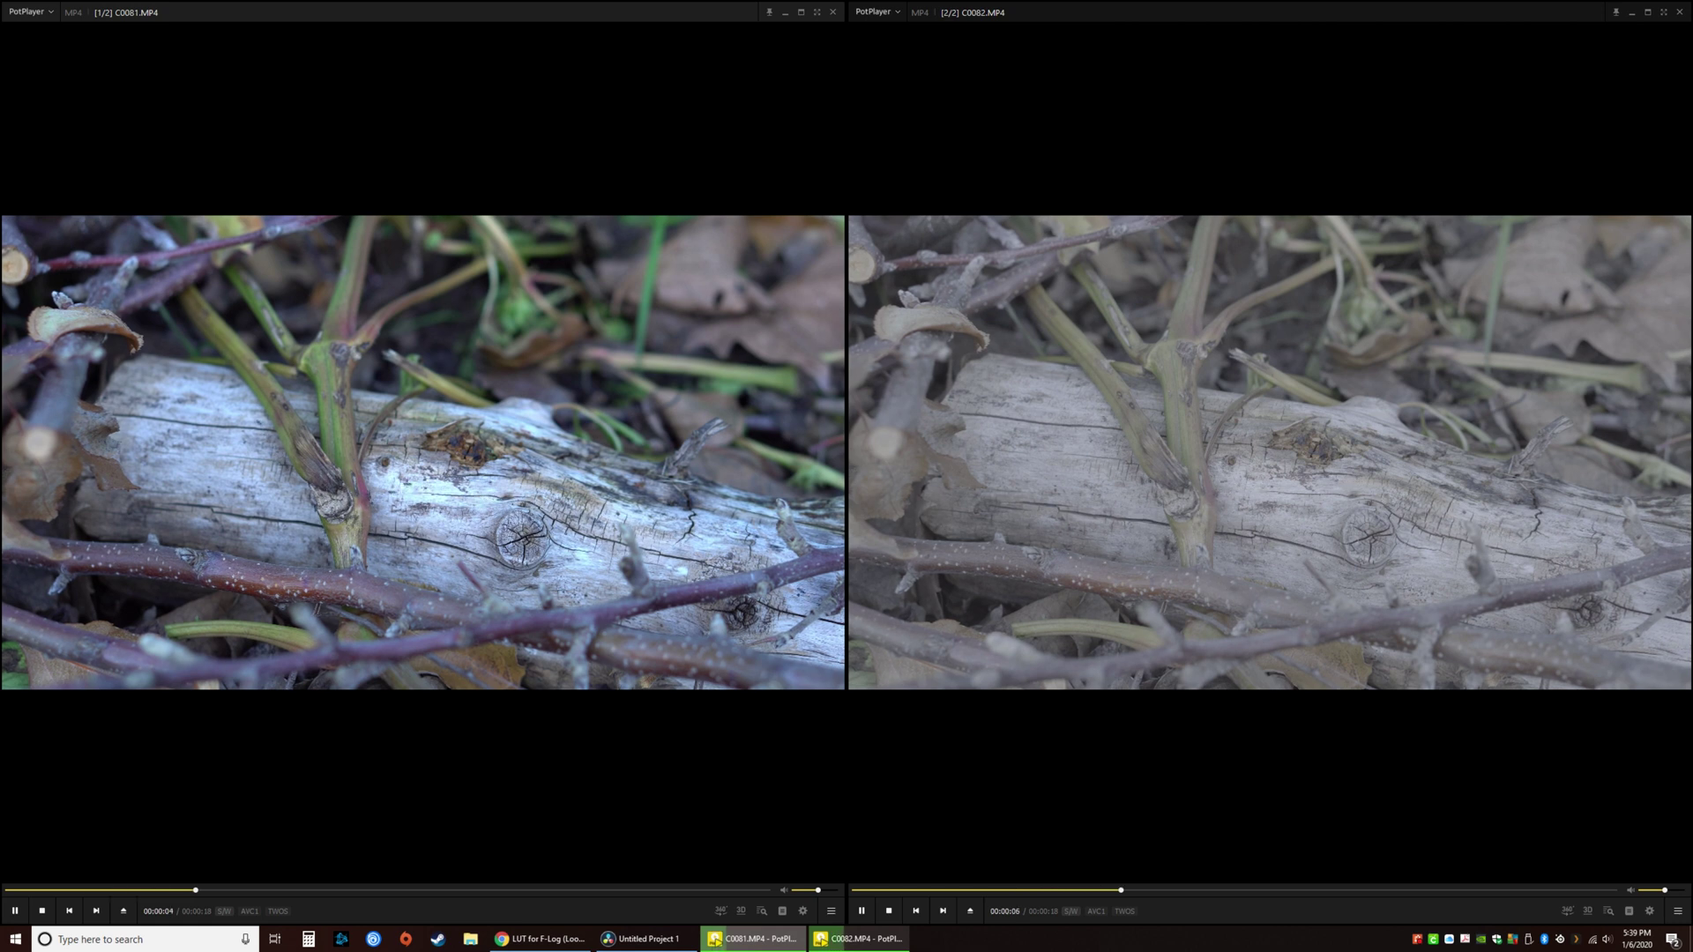
pyautogui.scroll(-2, 1035, 774)
pyautogui.scroll(-4, 1035, 774)
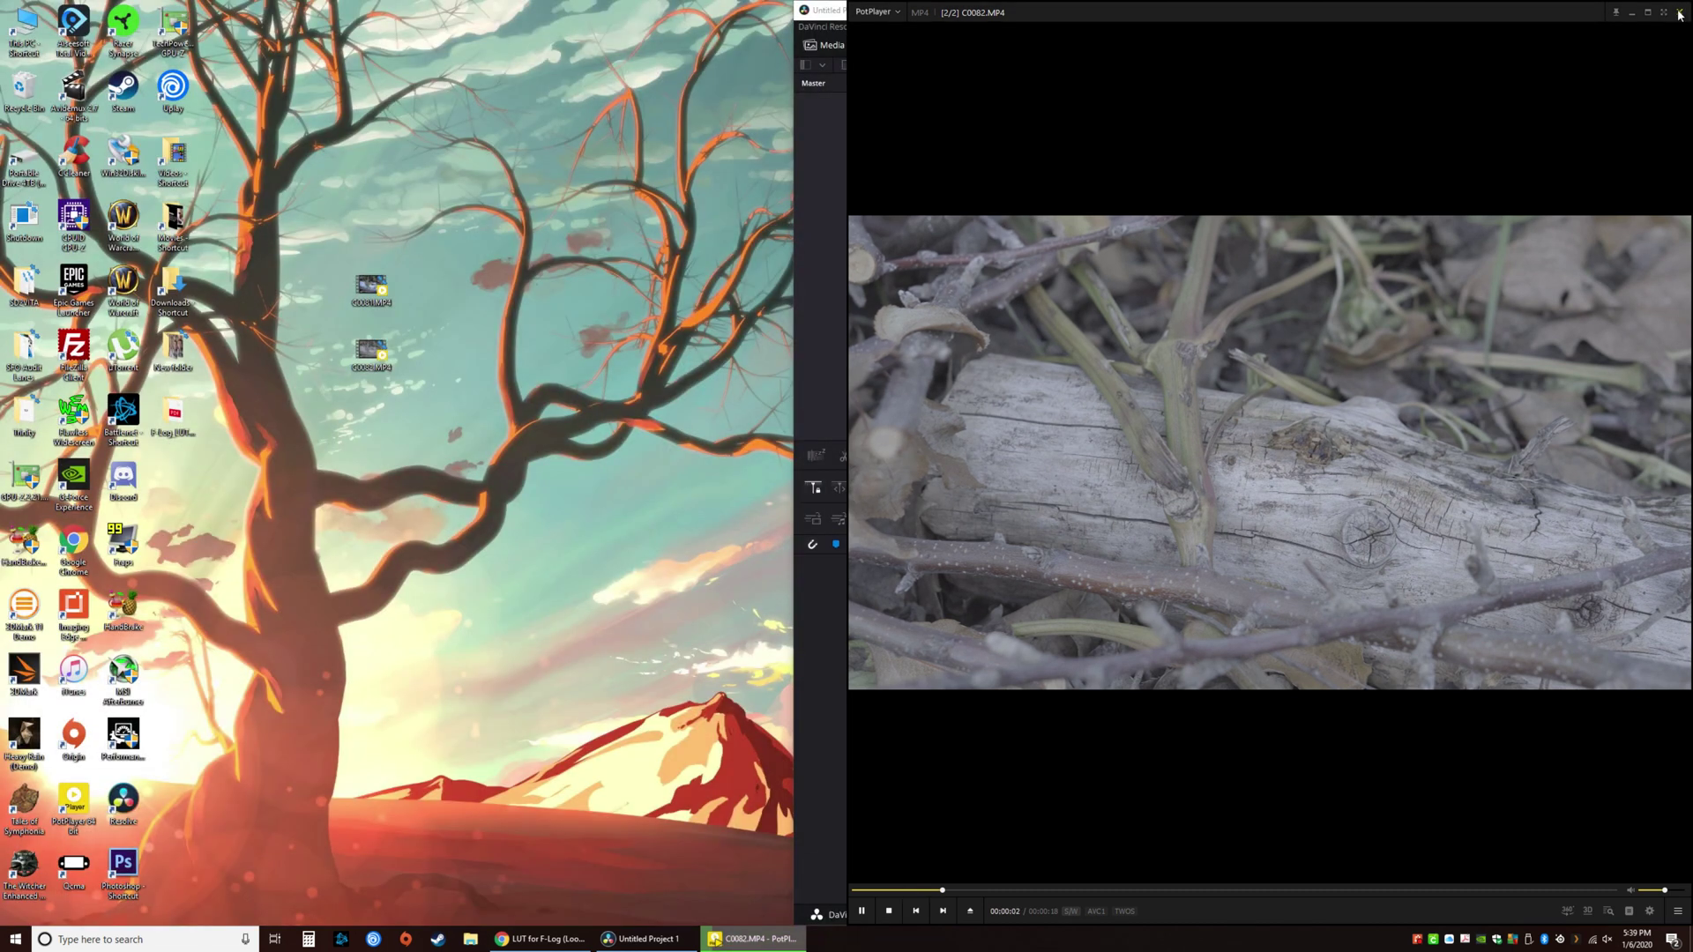
pyautogui.click(1680, 12)
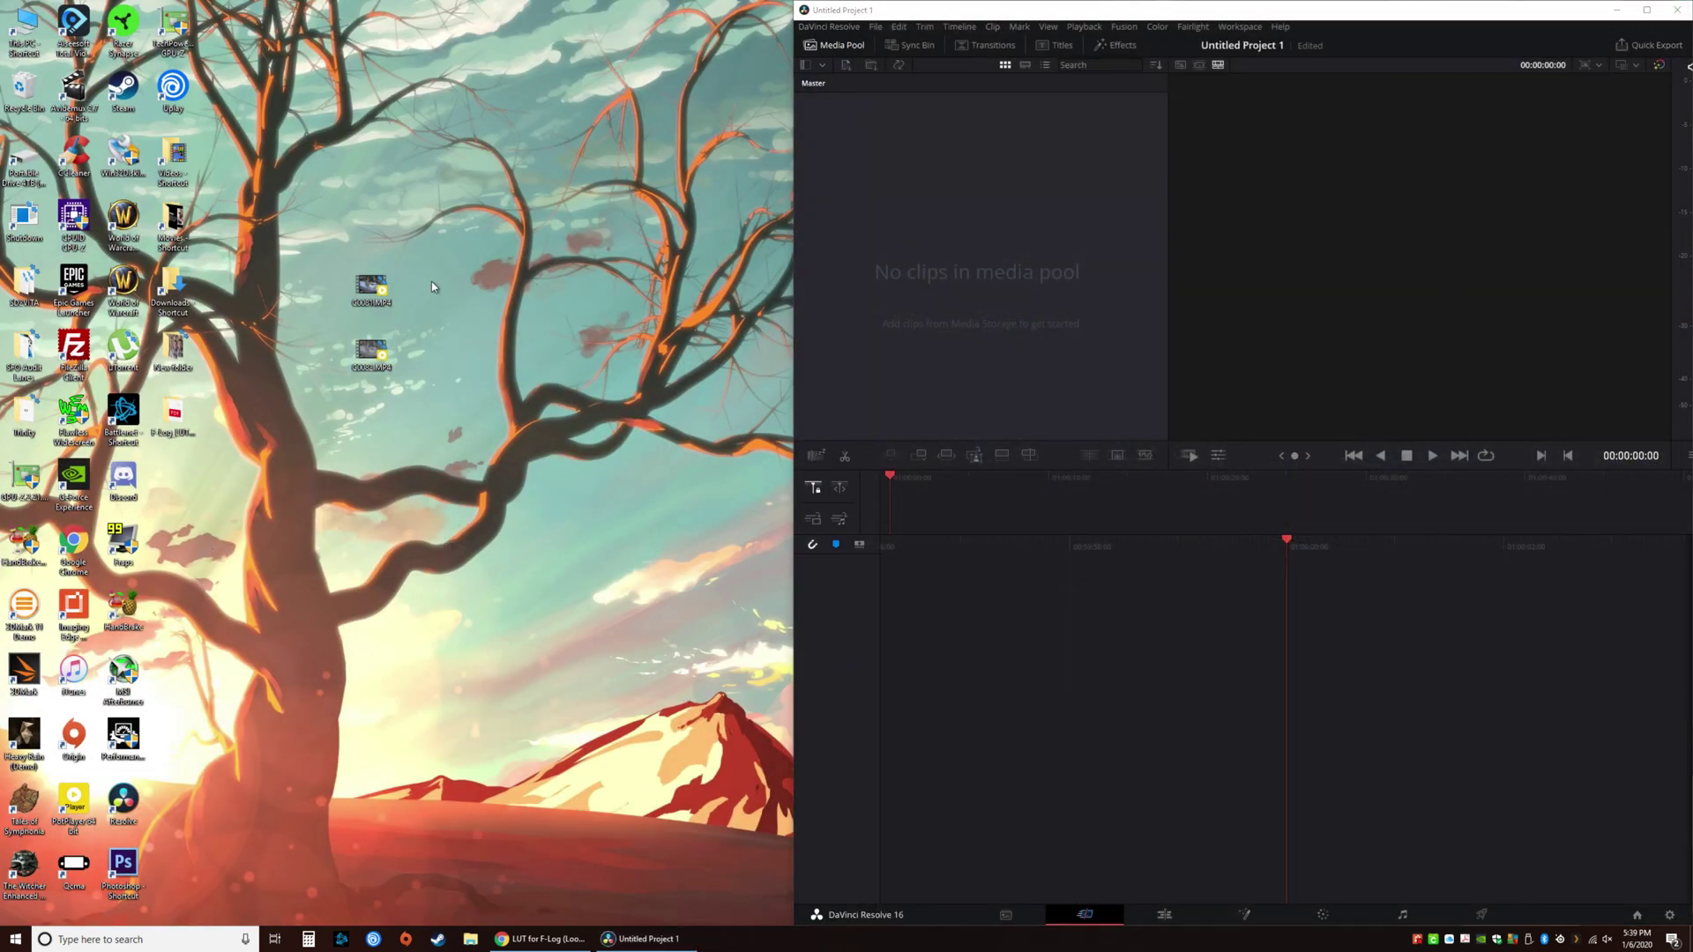
# Step: Import C0081.MP4 and C0082.MP4 into the media pool, adopting their frame rate, and bring up the Fujifilm LUT page
pyautogui.moveTo(431, 282); pyautogui.dragTo(347, 364)
pyautogui.moveTo(371, 288); pyautogui.dragTo(1024, 219)
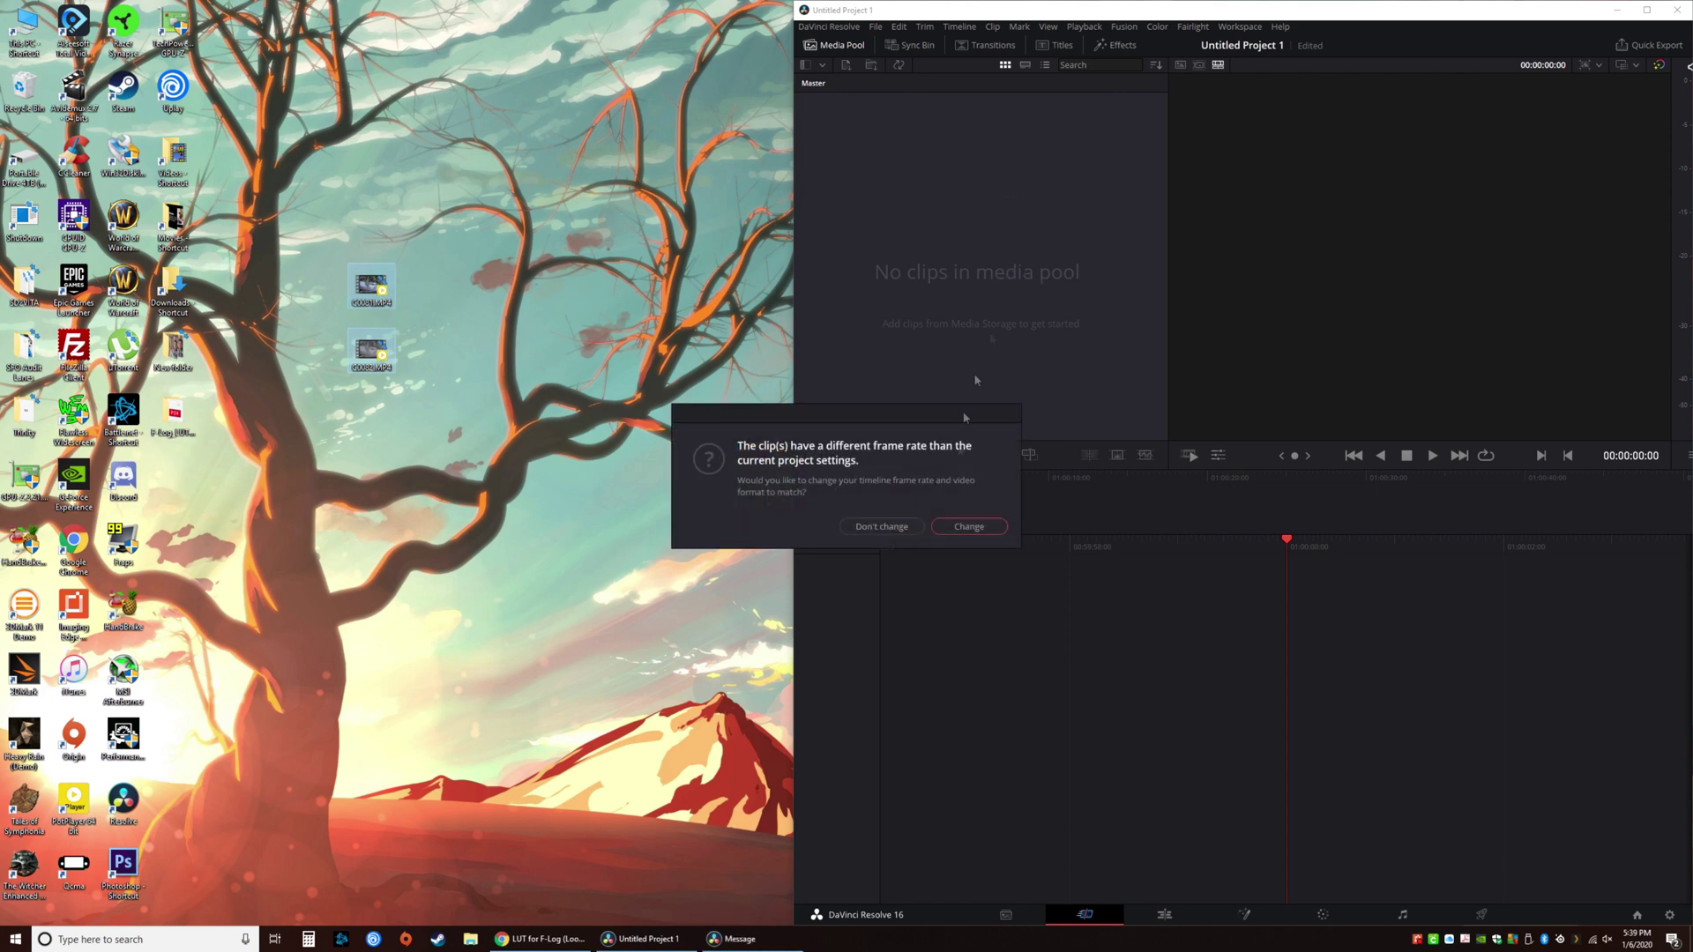
pyautogui.click(949, 528)
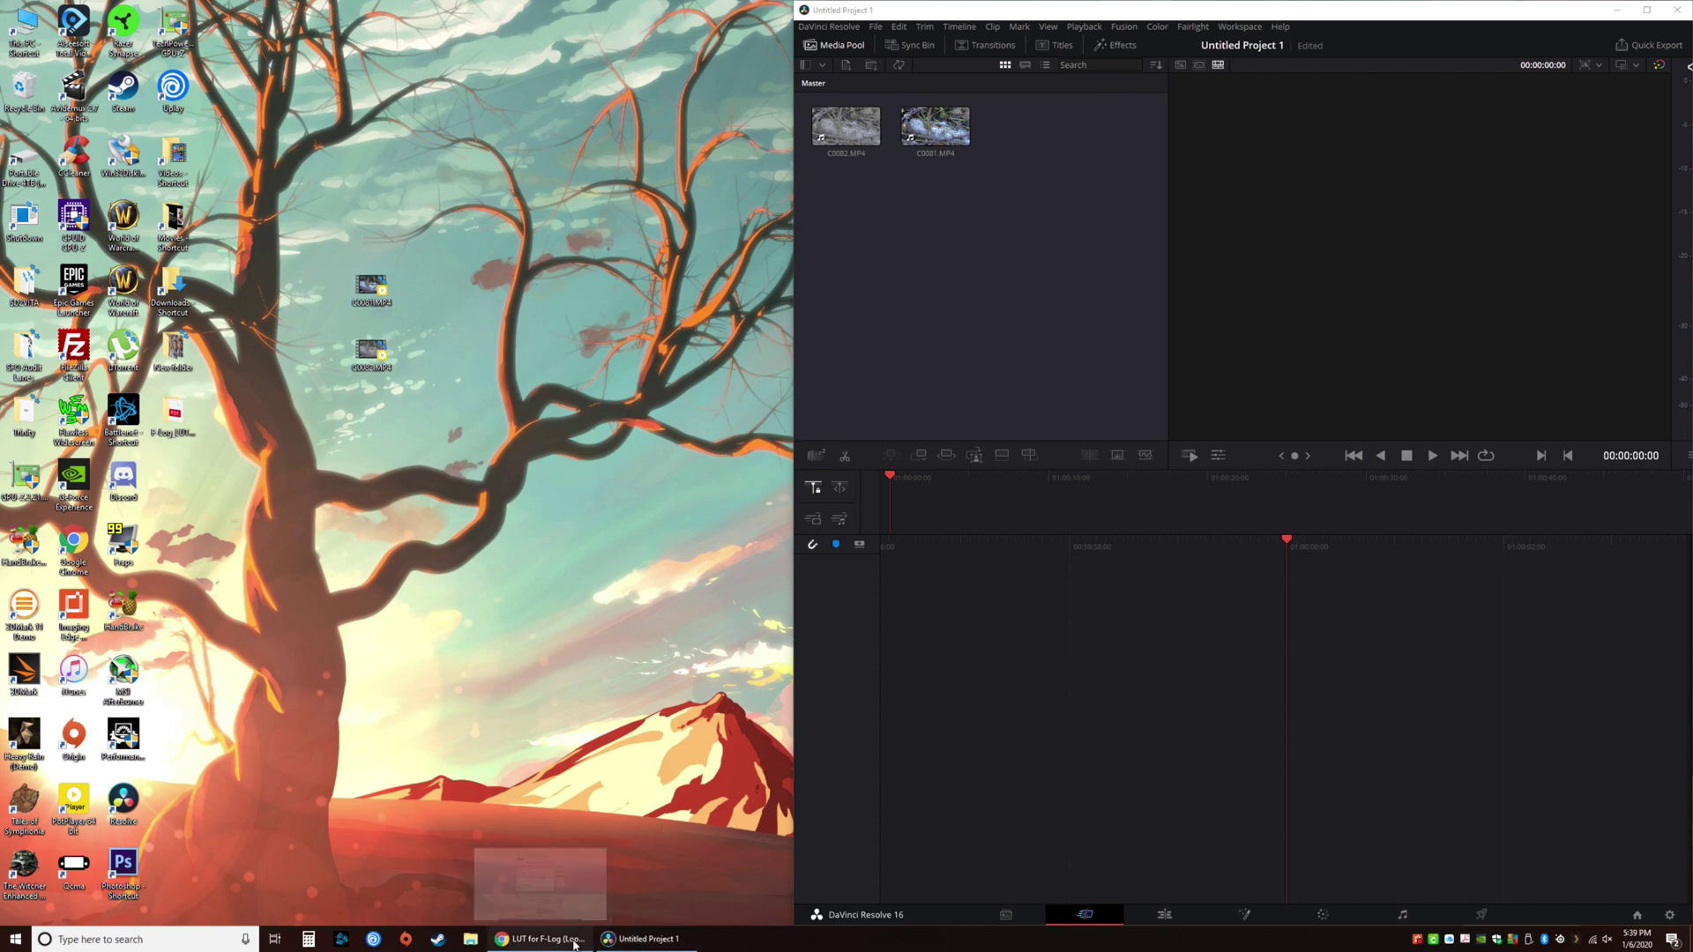
pyautogui.click(540, 939)
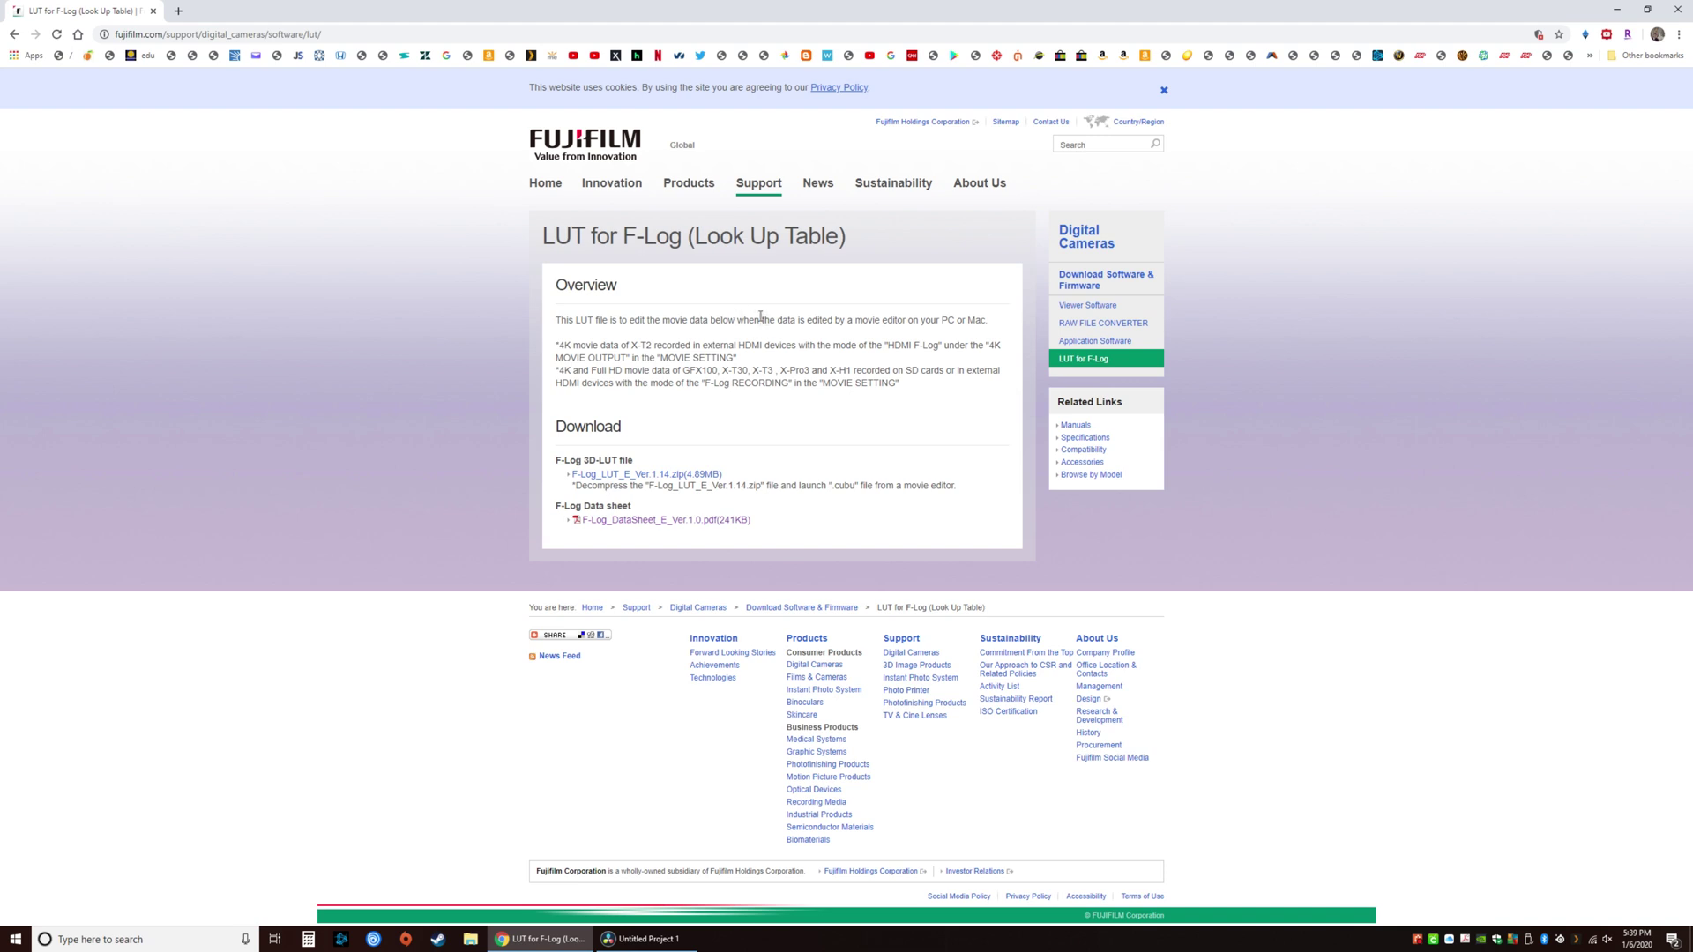
# Step: Download the F-Log 3D-LUT zip package from the Fujifilm LUT page
pyautogui.moveTo(743, 320); pyautogui.dragTo(799, 348)
pyautogui.click(829, 365)
pyautogui.click(648, 477)
# Step: Move the F-Log LUT folder beside the videos, browse its X-T3 subfolder, then close it
pyautogui.click(533, 940)
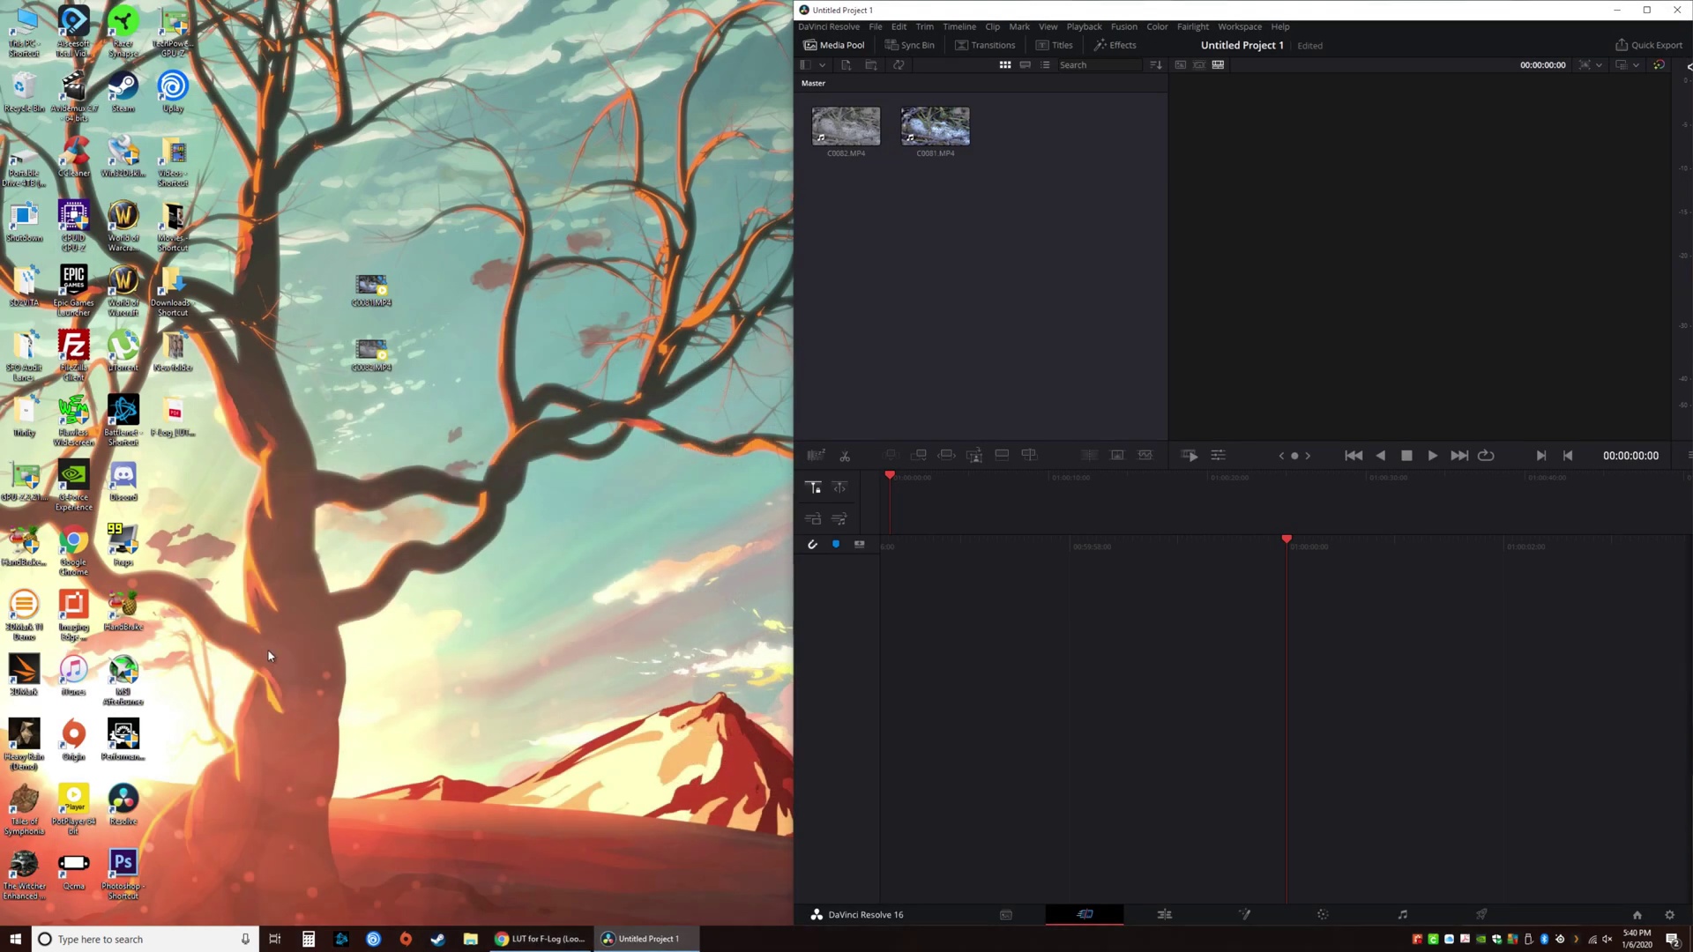
pyautogui.moveTo(174, 412); pyautogui.dragTo(357, 423)
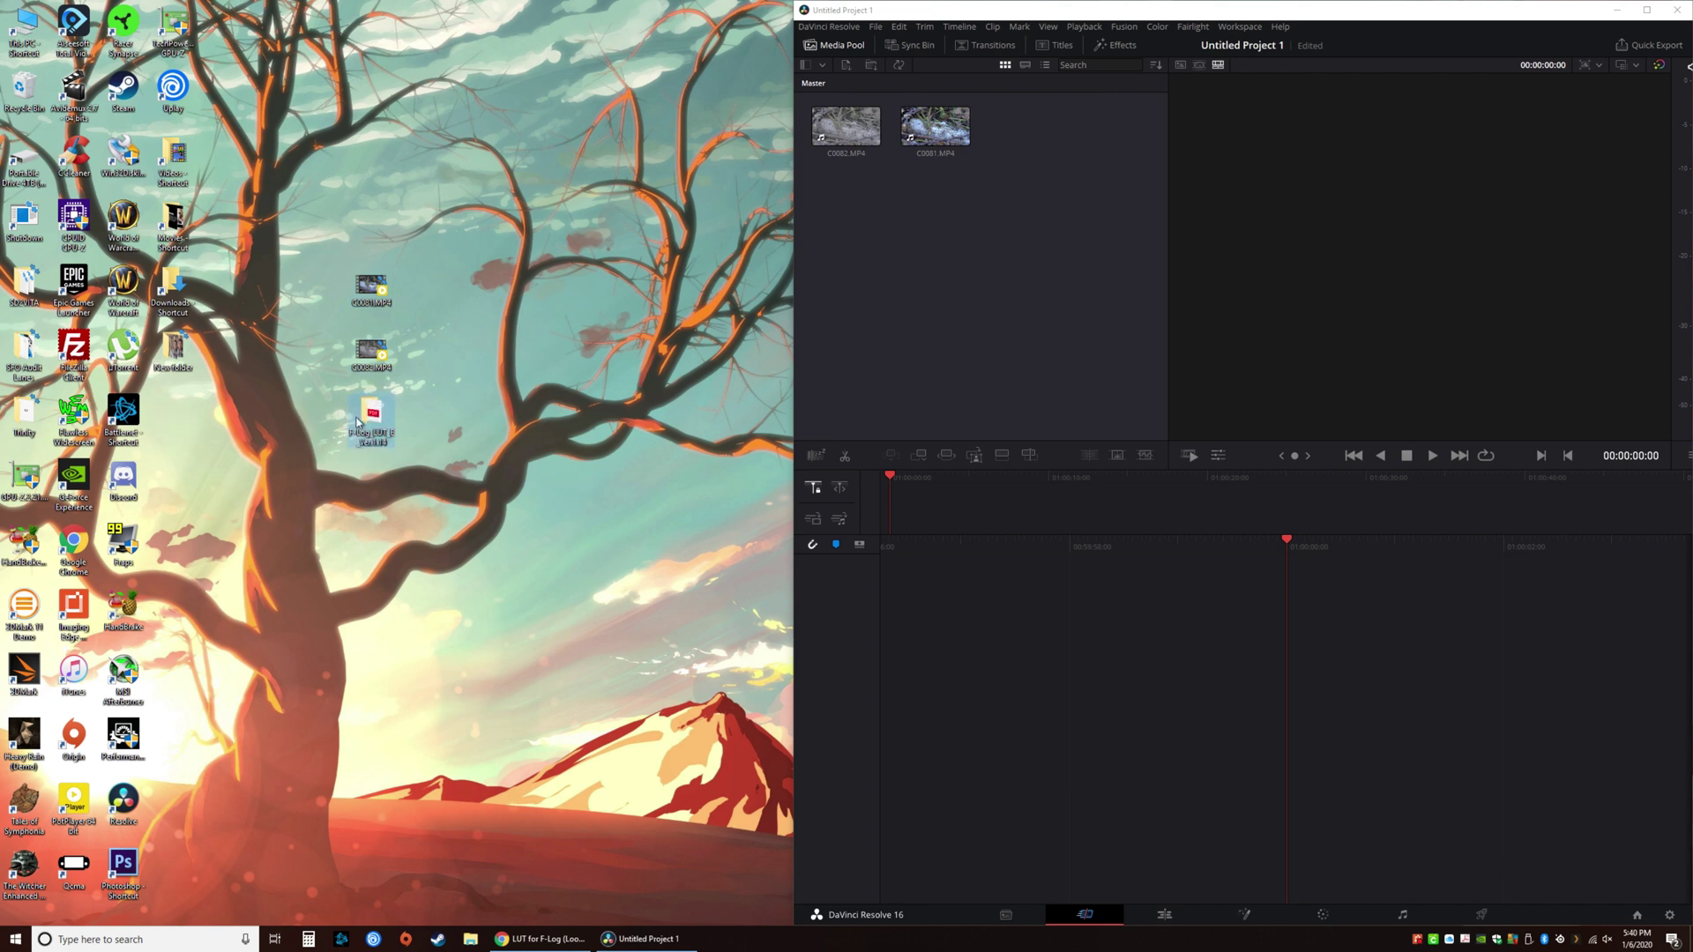
pyautogui.doubleClick(357, 423)
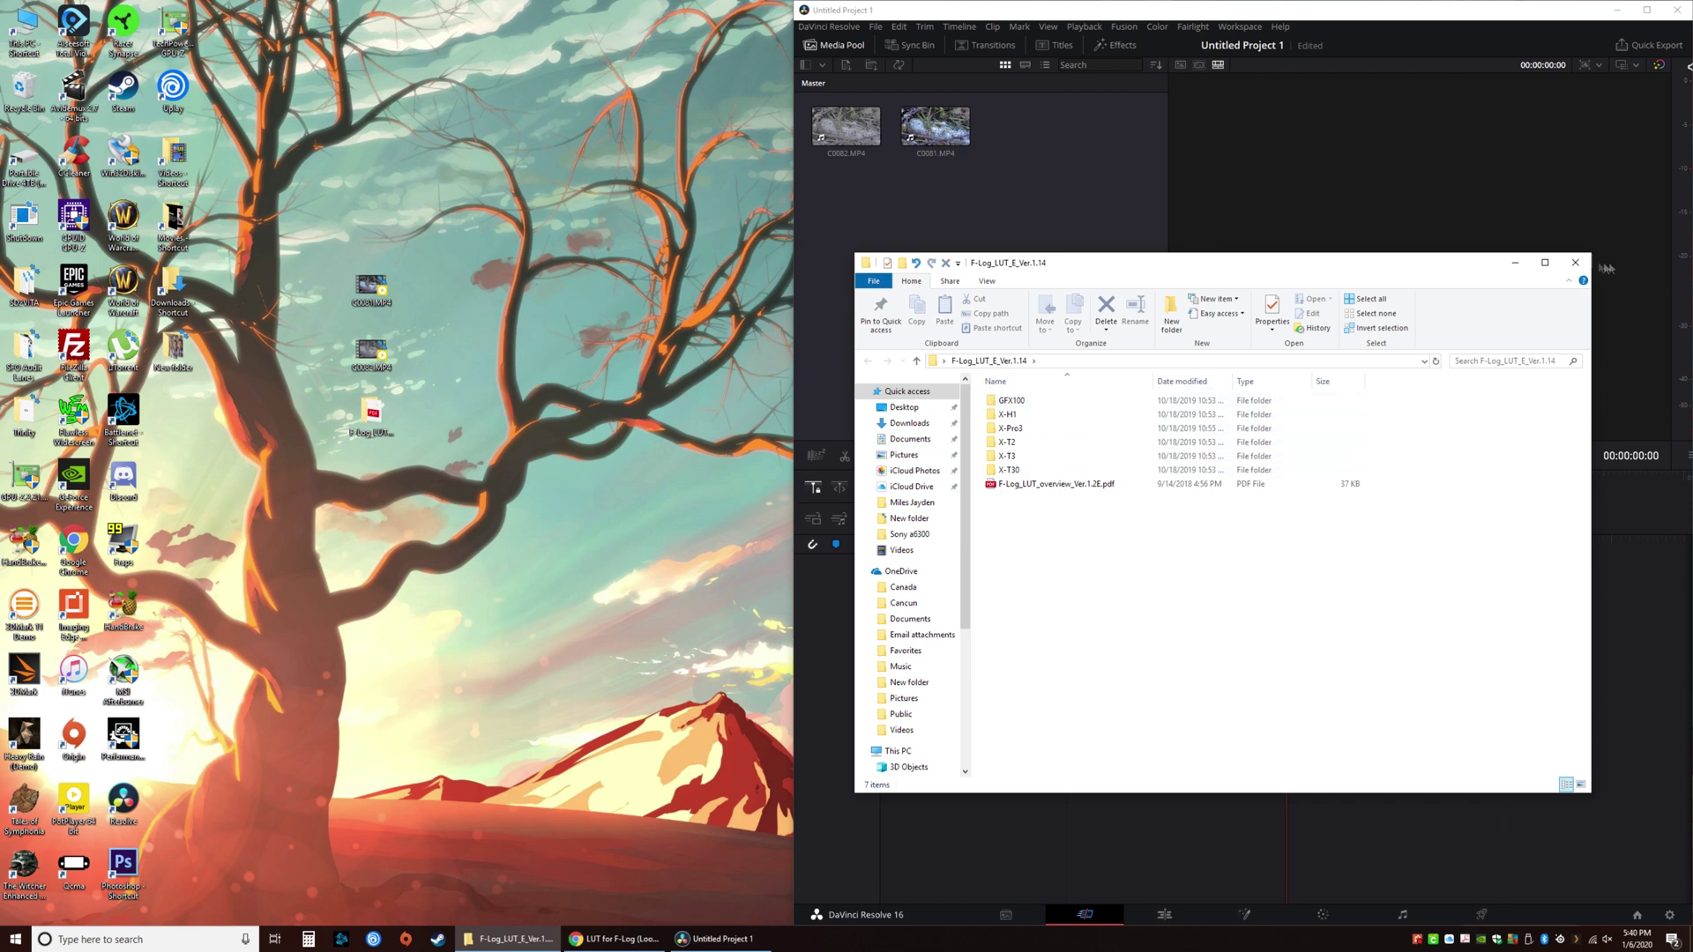
pyautogui.click(1026, 463)
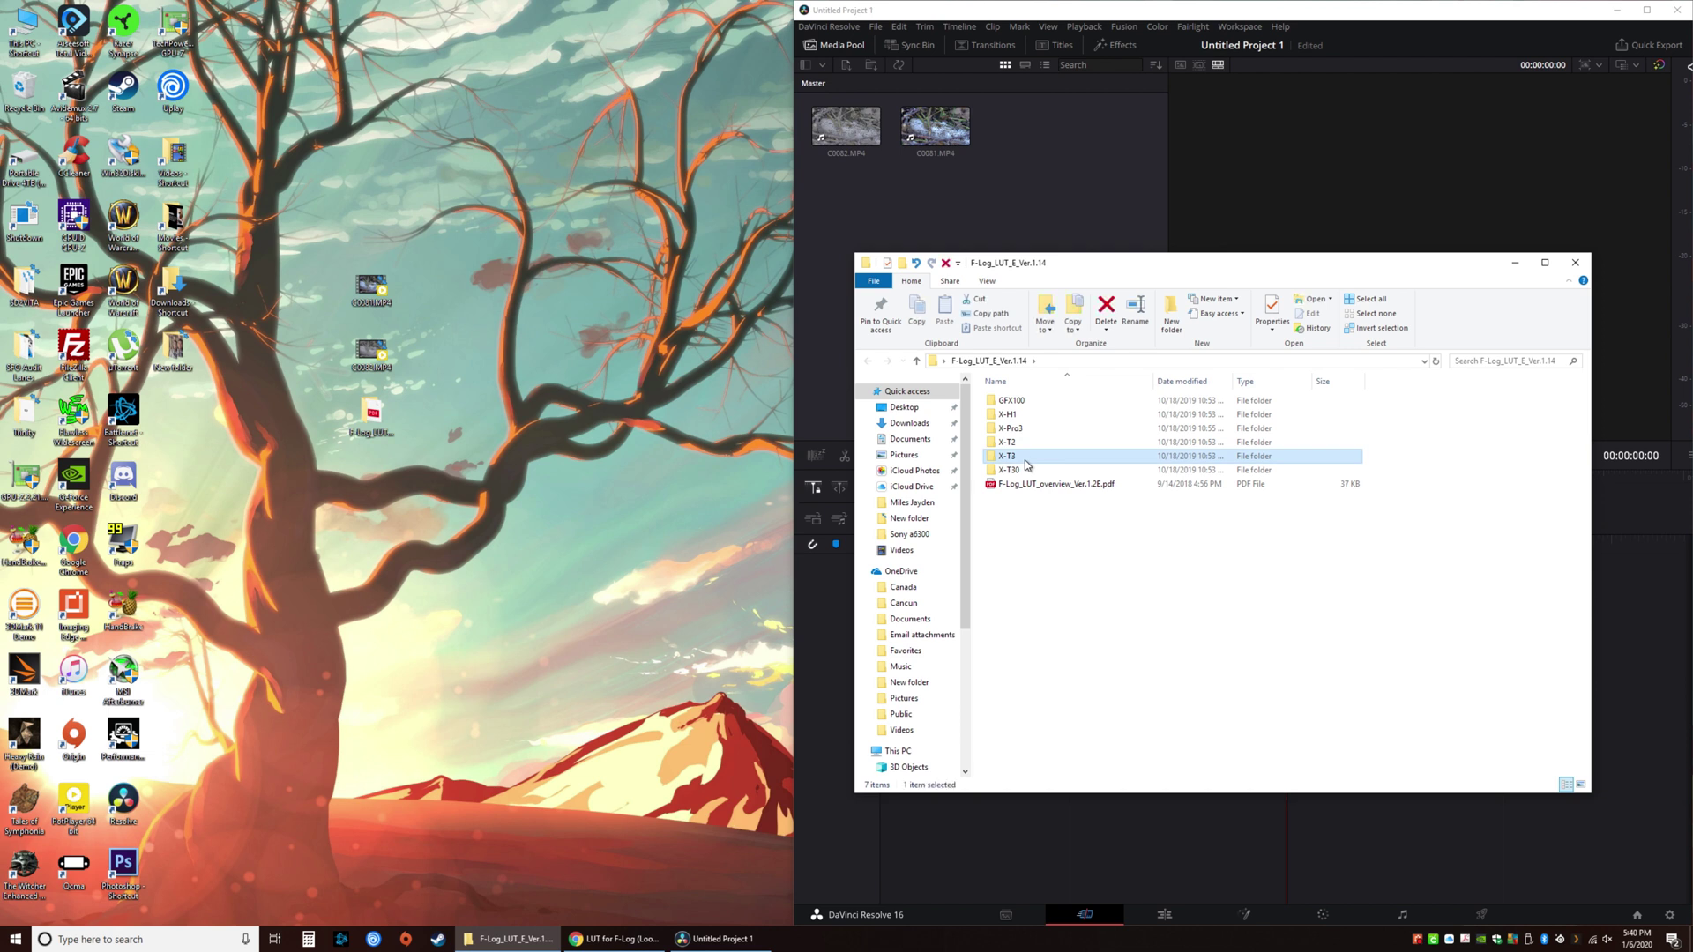
pyautogui.doubleClick(1025, 465)
pyautogui.hotkey('alt', 'Left')
pyautogui.click(1574, 264)
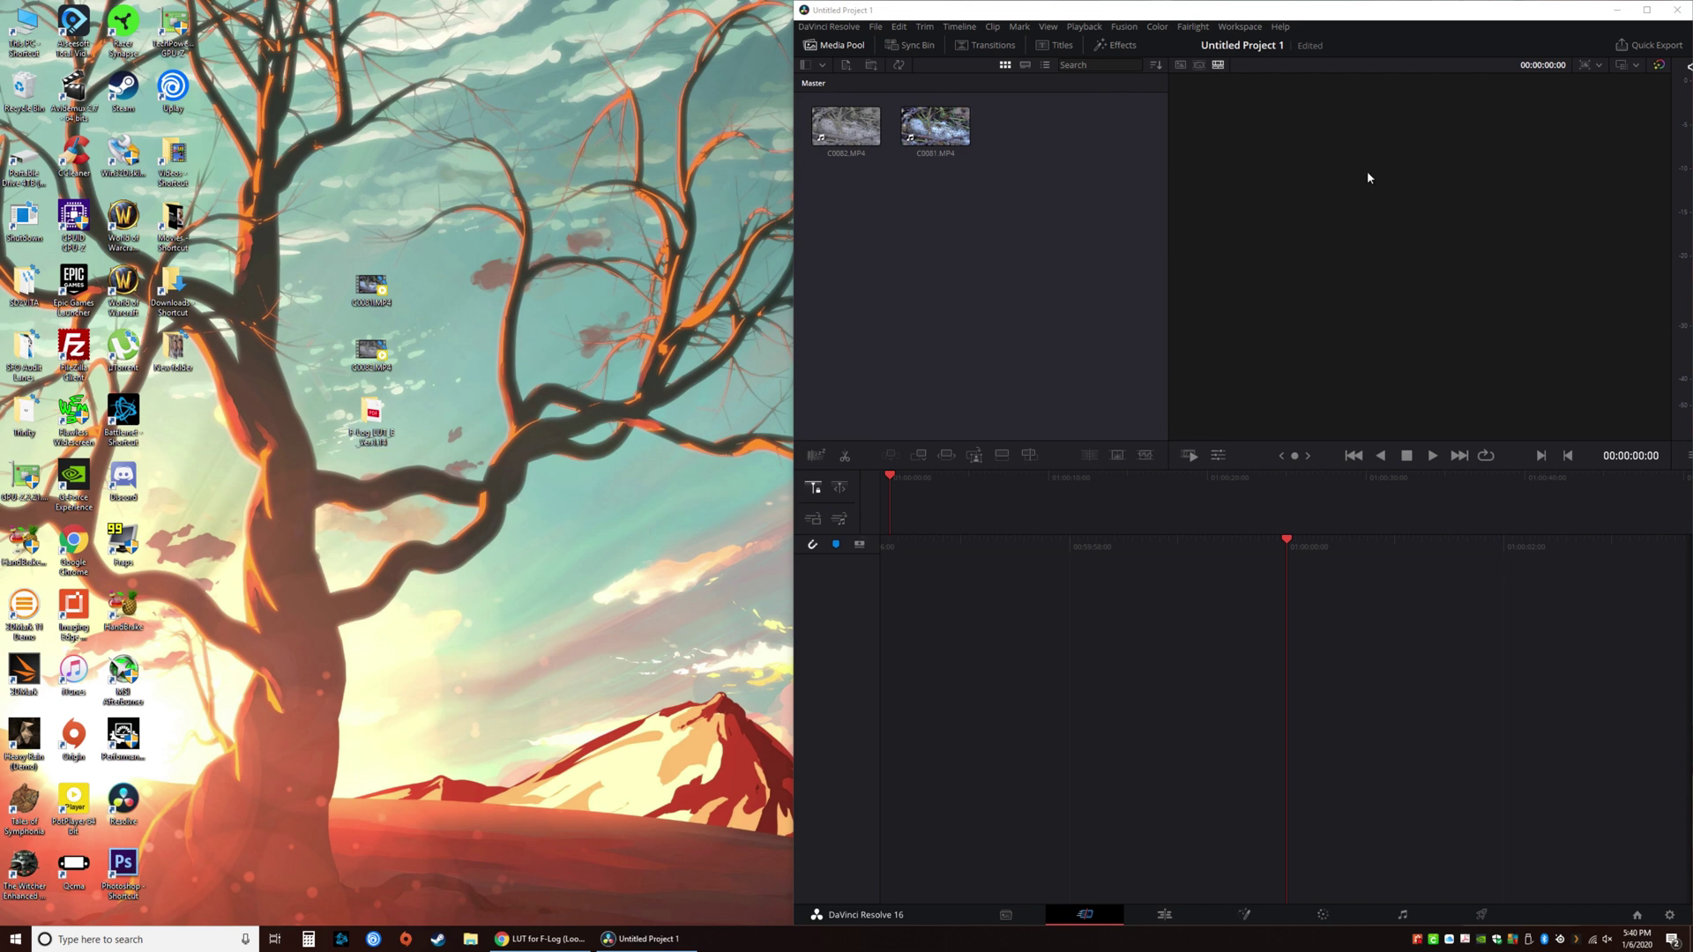
# Step: Maximize Resolve, place clip C0082 on a new Timeline 1, and open Project Settings
pyautogui.click(1096, 216)
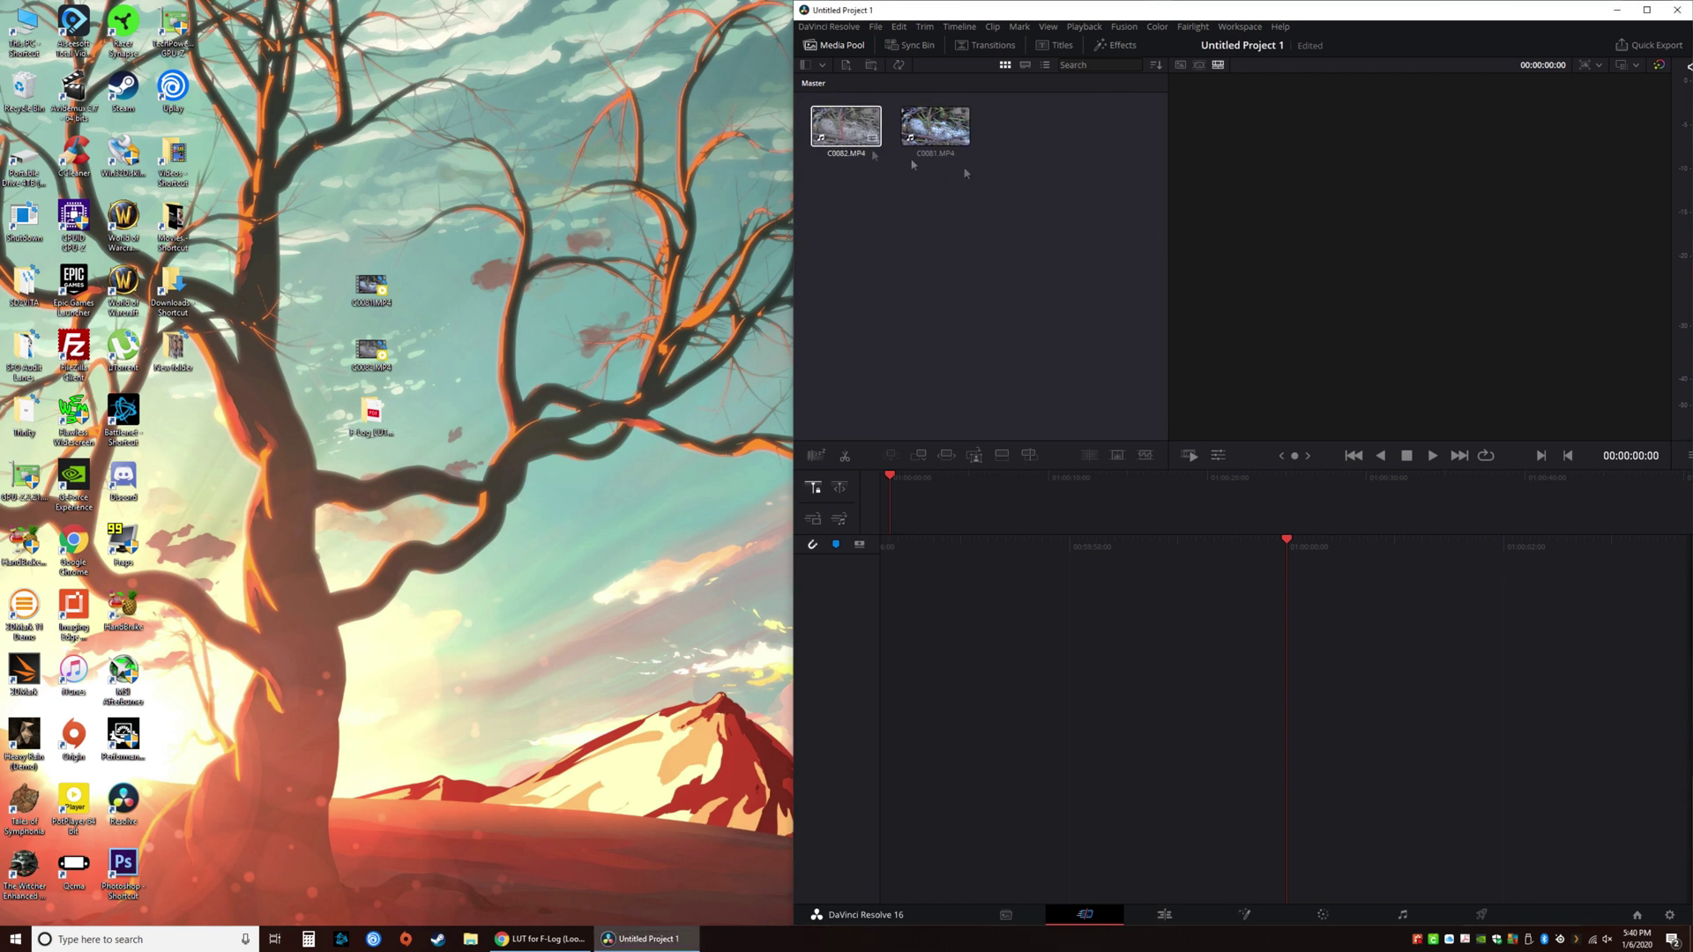
pyautogui.click(840, 124)
pyautogui.doubleClick(1169, 11)
pyautogui.moveTo(55, 124); pyautogui.dragTo(716, 651)
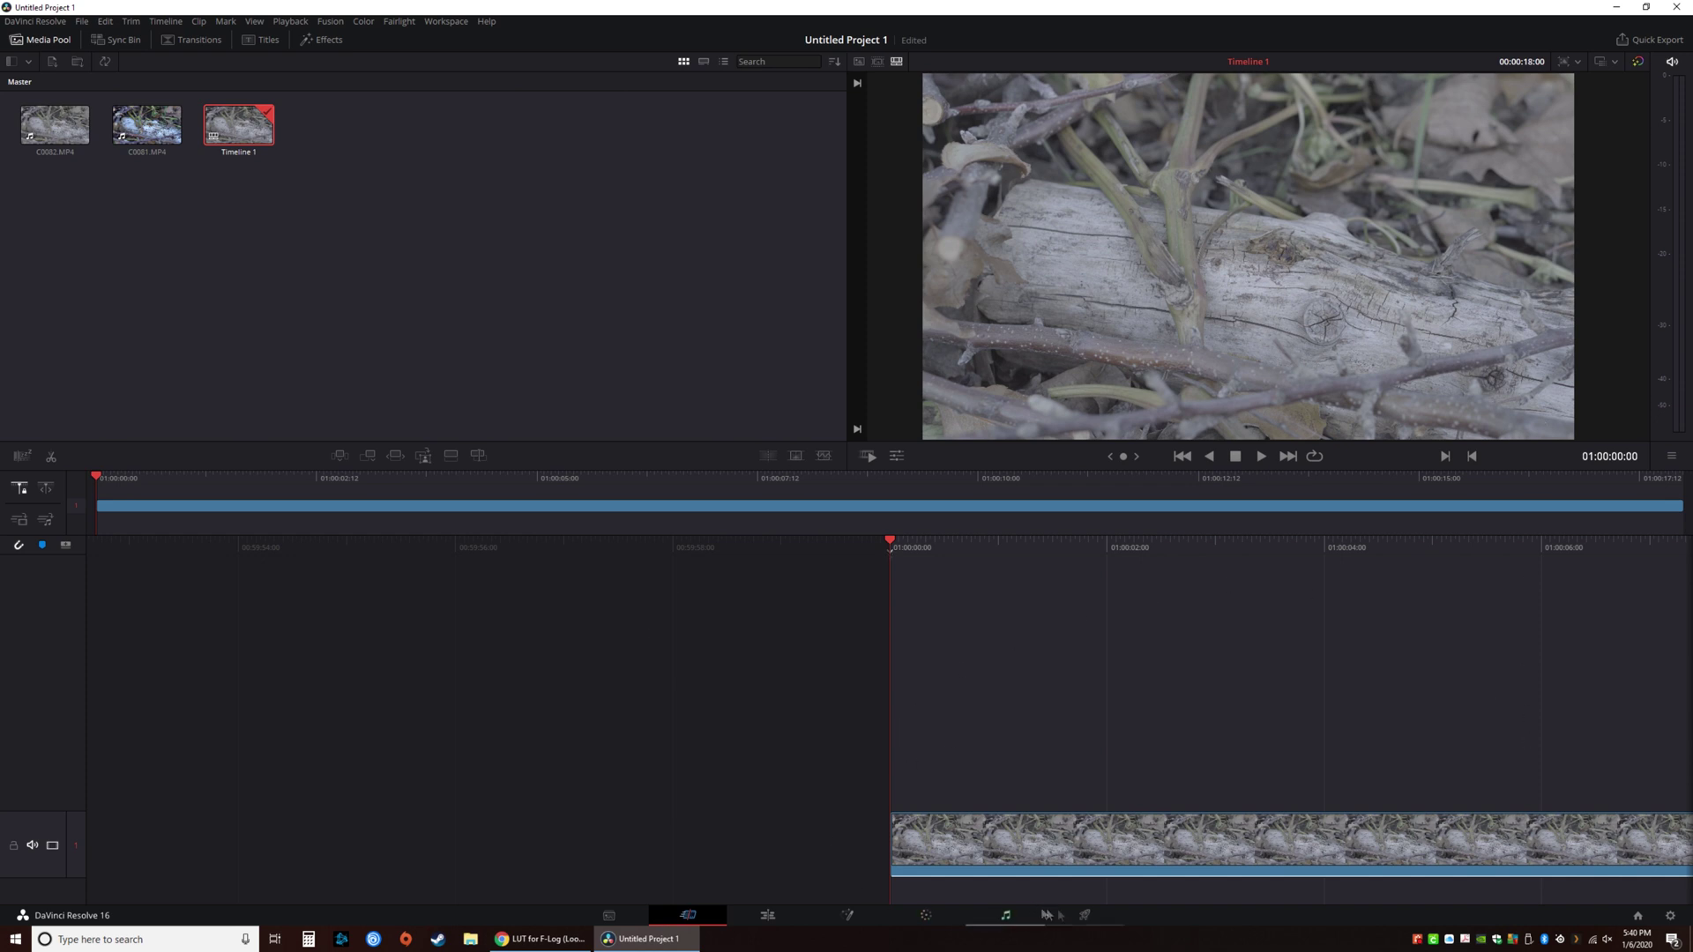
pyautogui.click(1677, 918)
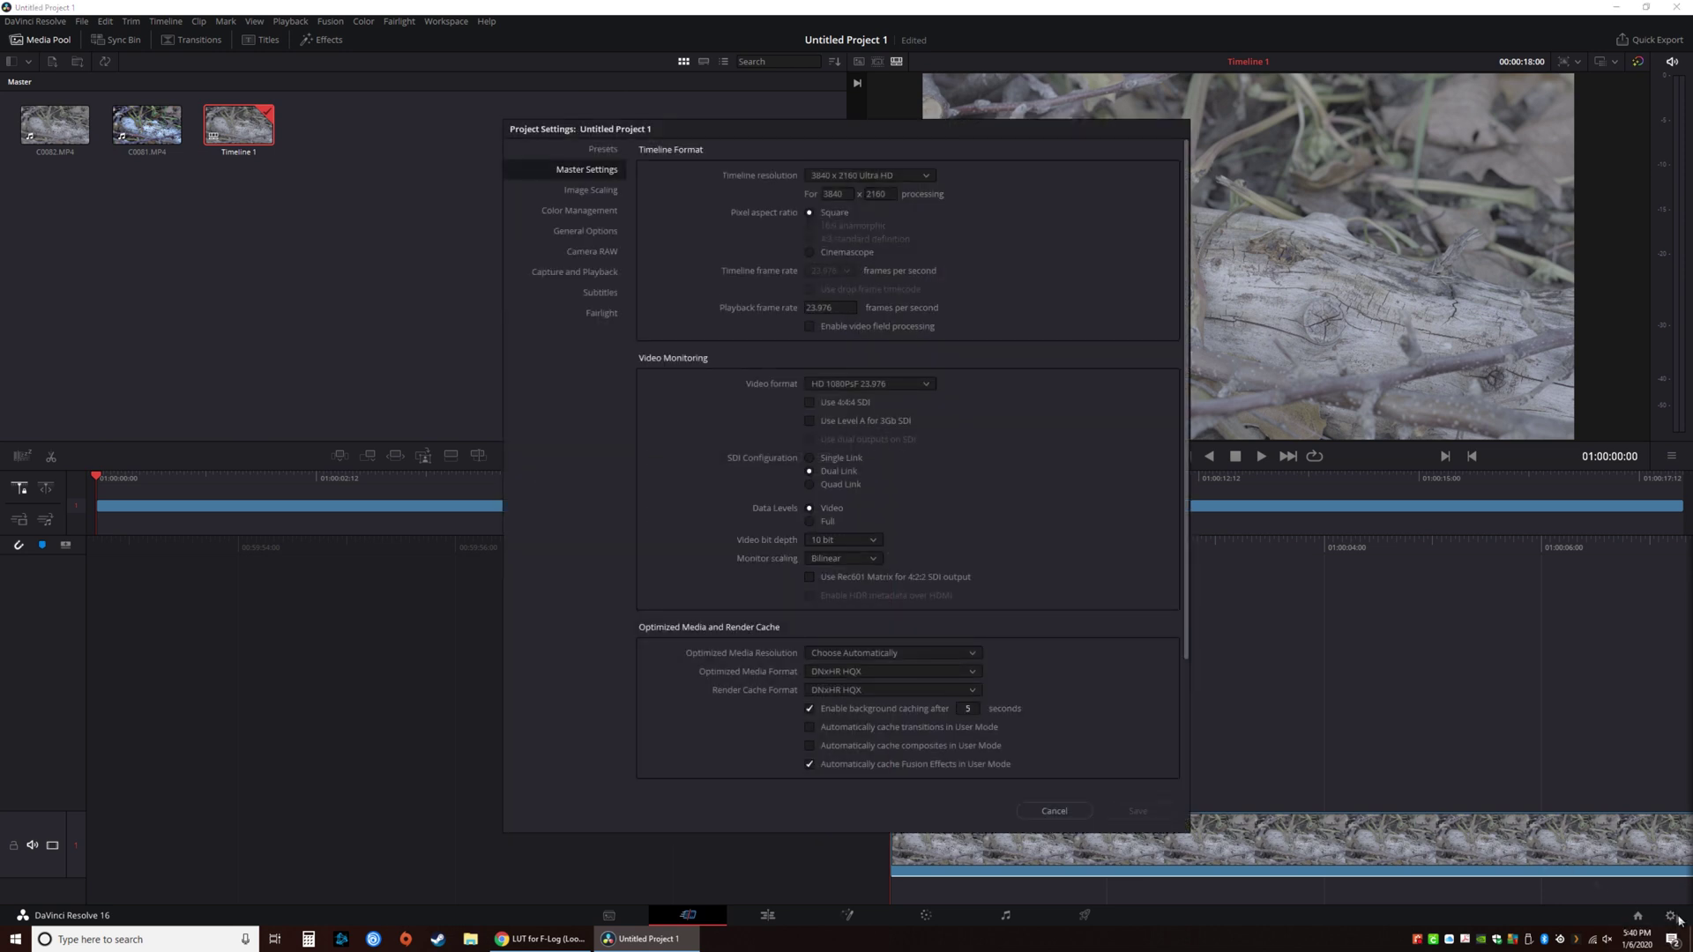
# Step: From Color Management, open Resolve's LUT folder and create a new Fujifilm subfolder in it
pyautogui.click(579, 210)
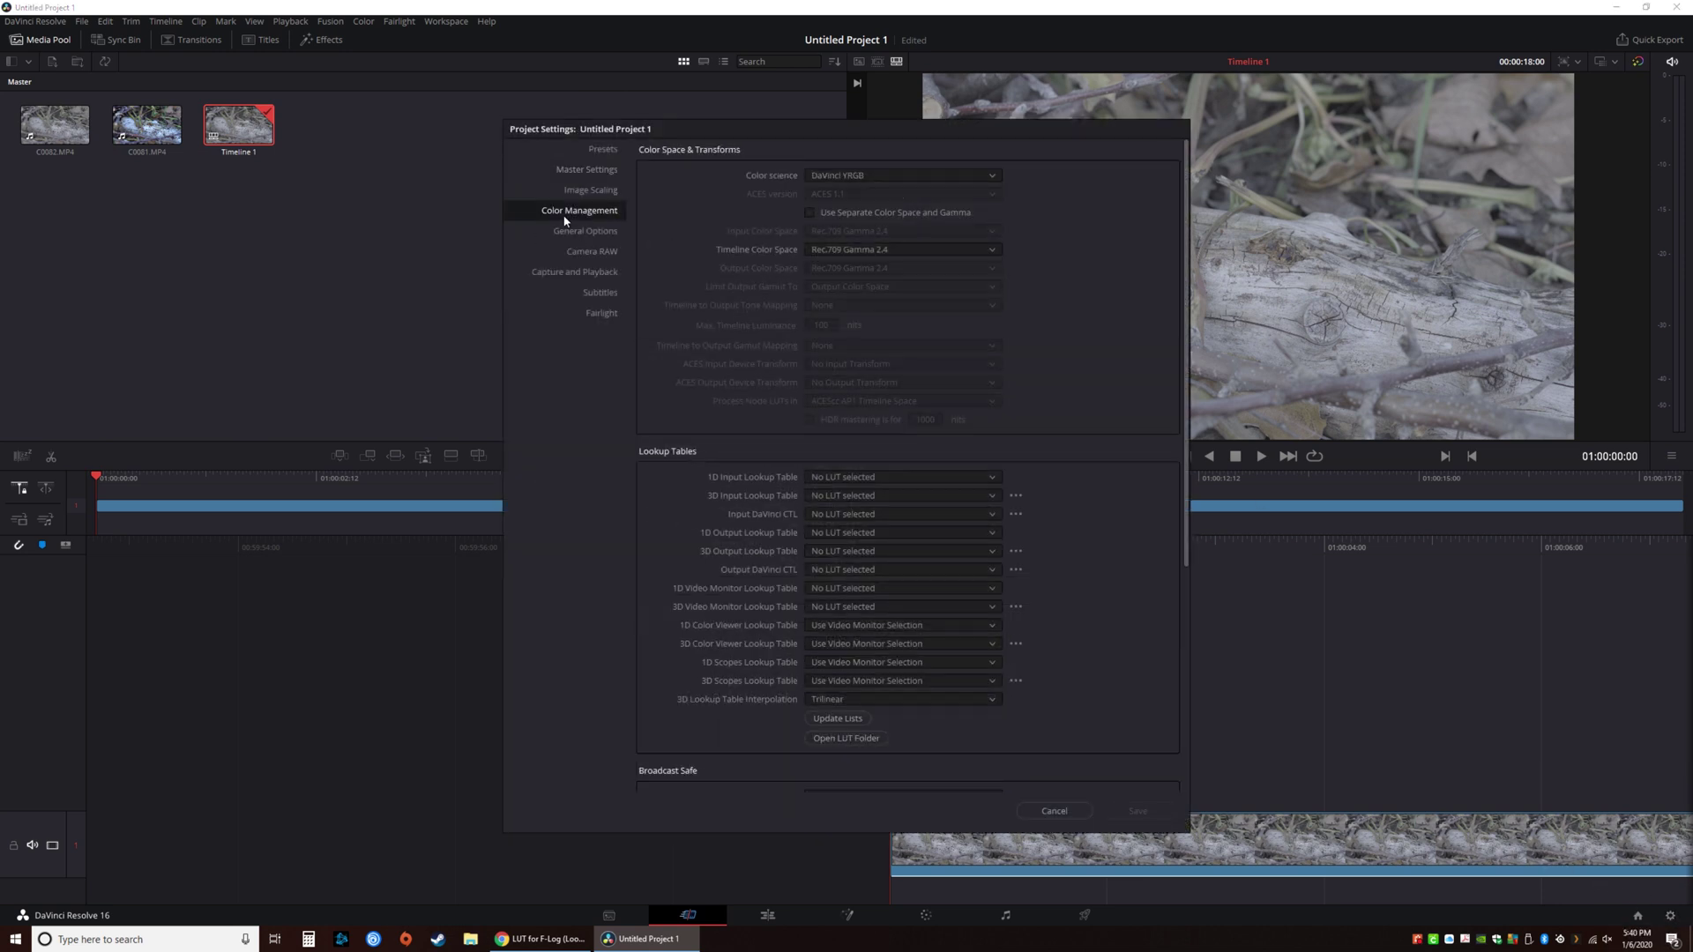
pyautogui.click(862, 739)
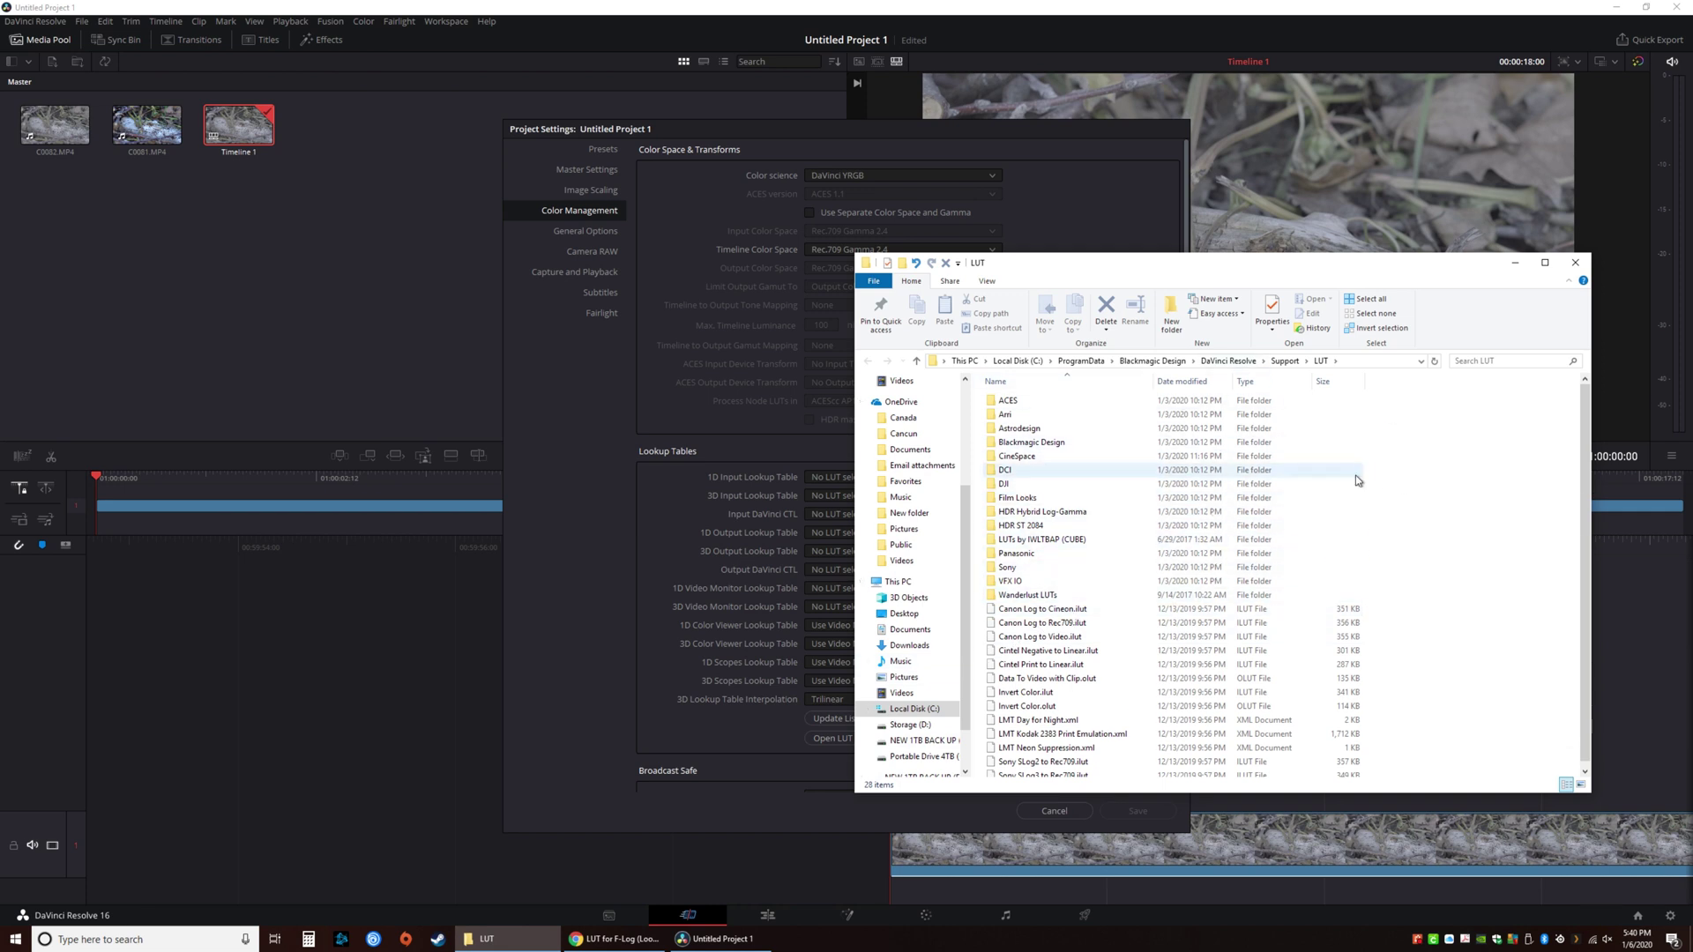
pyautogui.rightClick(1448, 539)
pyautogui.moveTo(1487, 700)
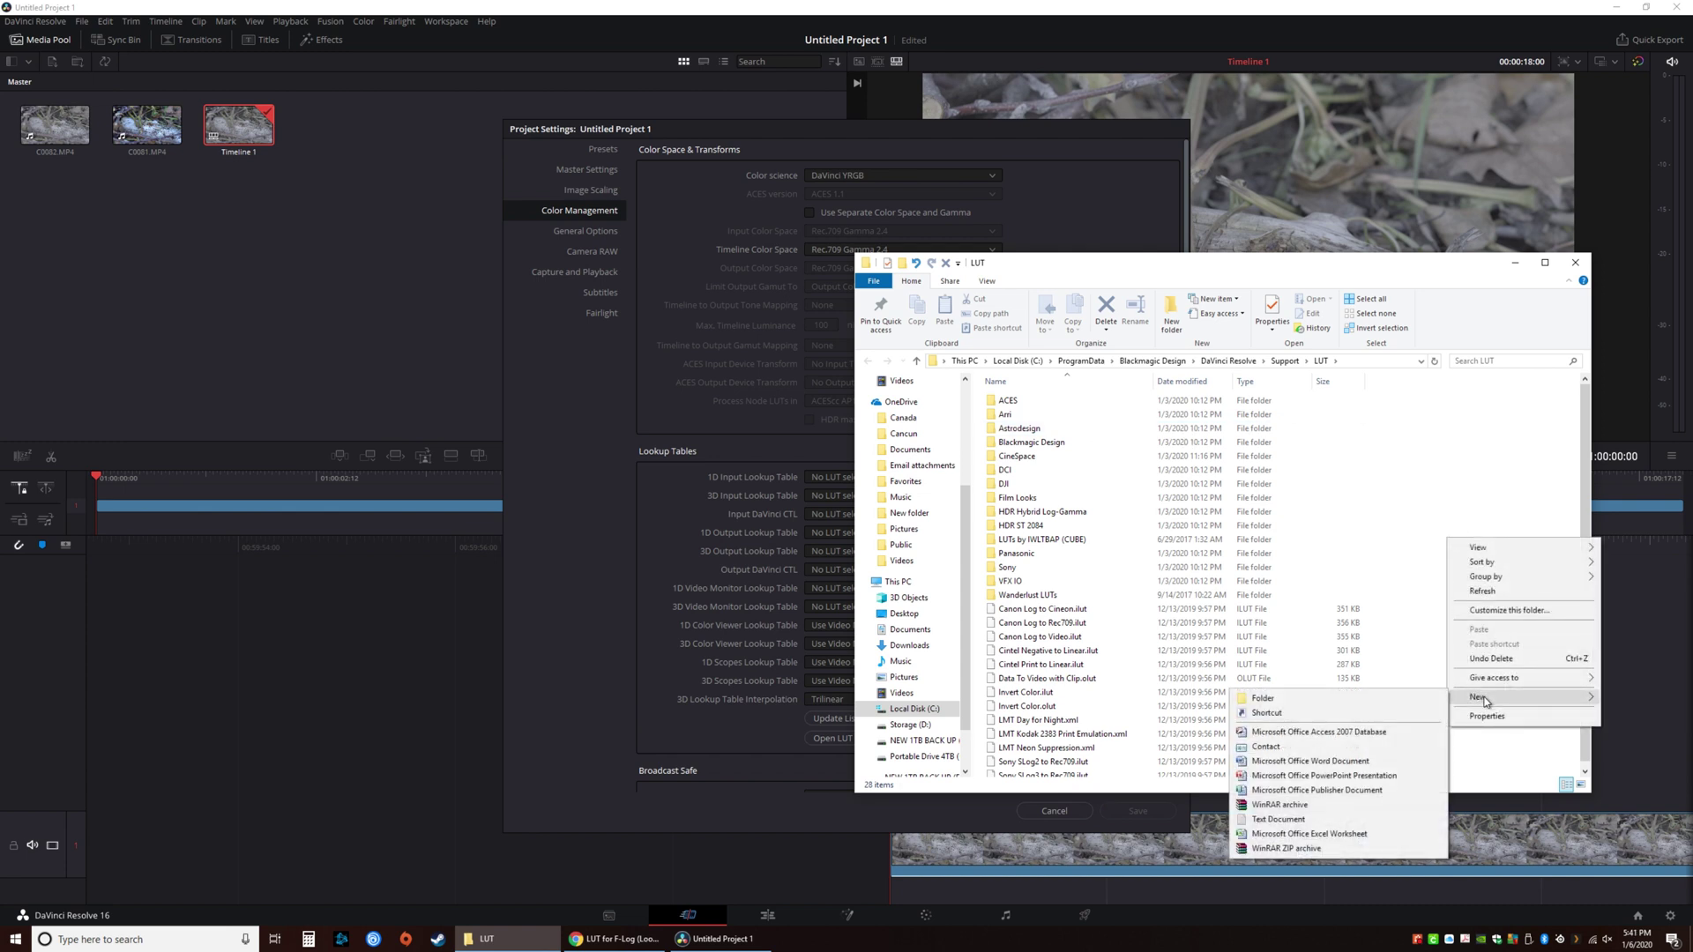
pyautogui.click(1264, 698)
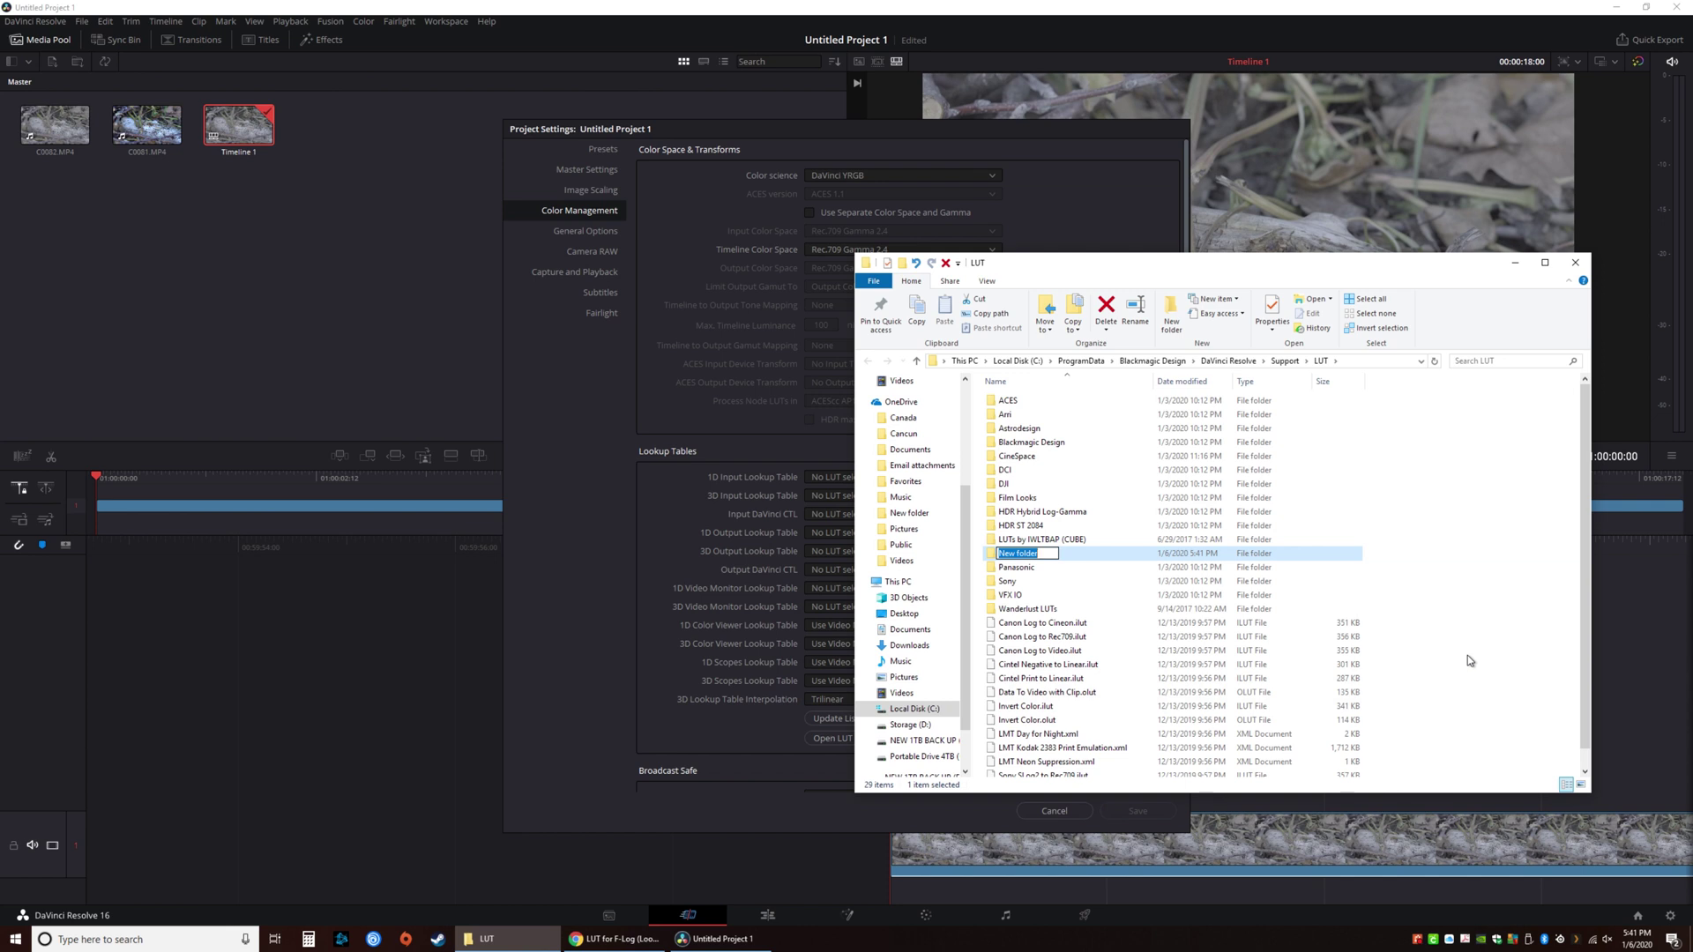
pyautogui.write('Fujifilm')
pyautogui.press('Return')
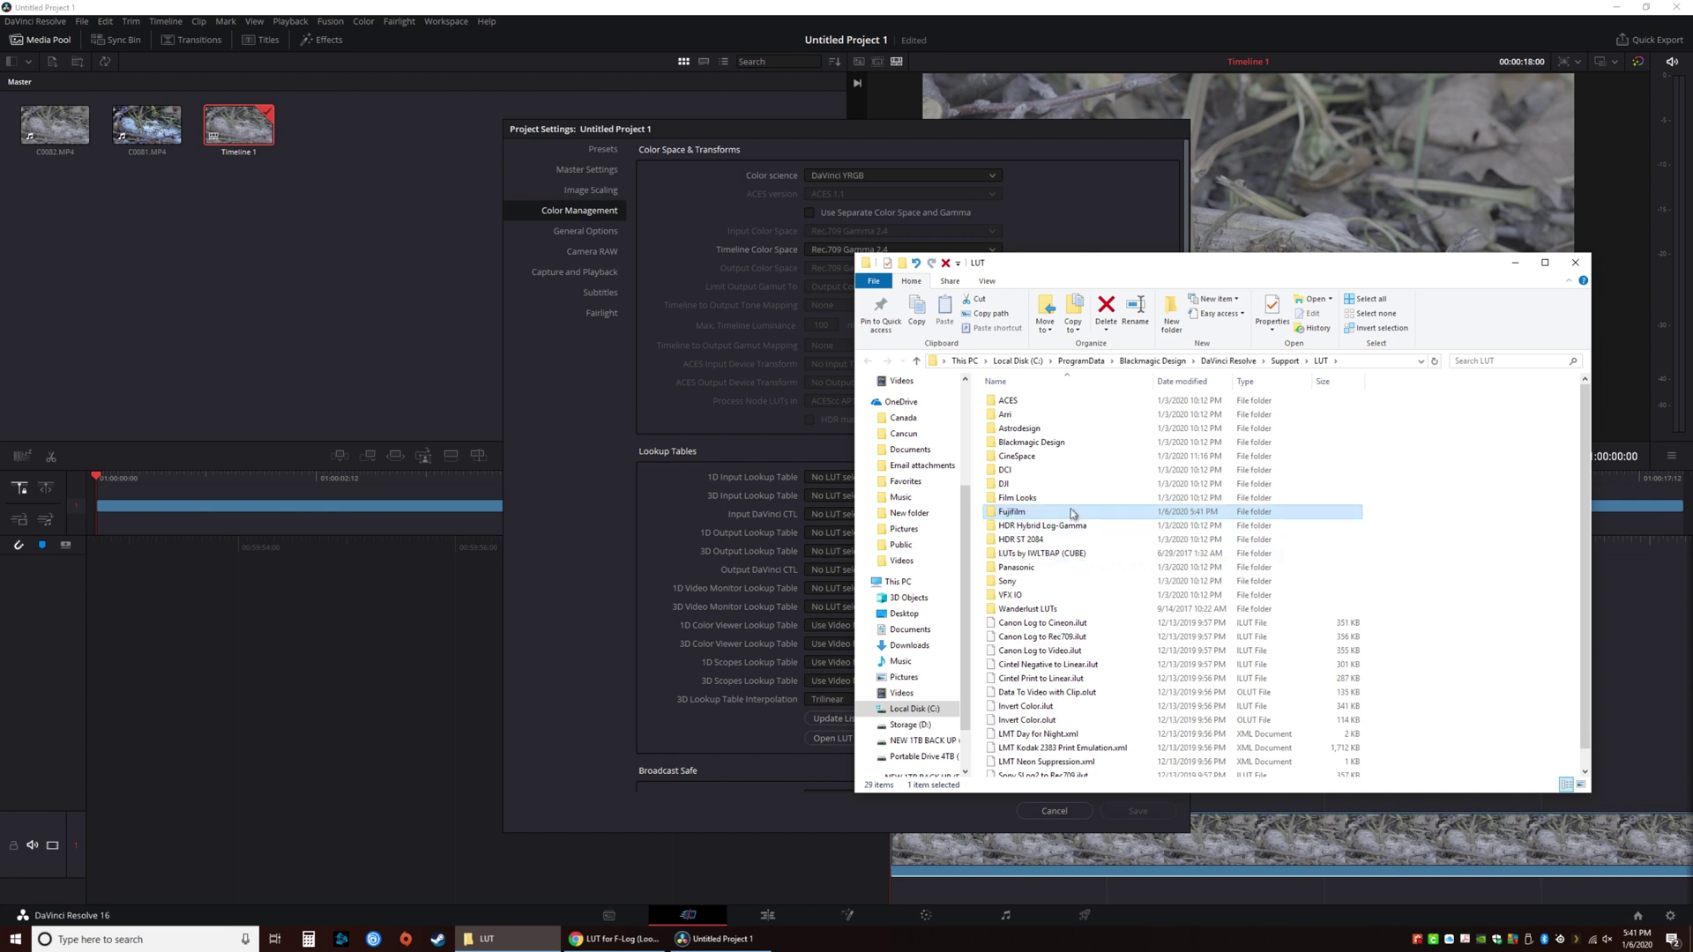
pyautogui.doubleClick(1065, 513)
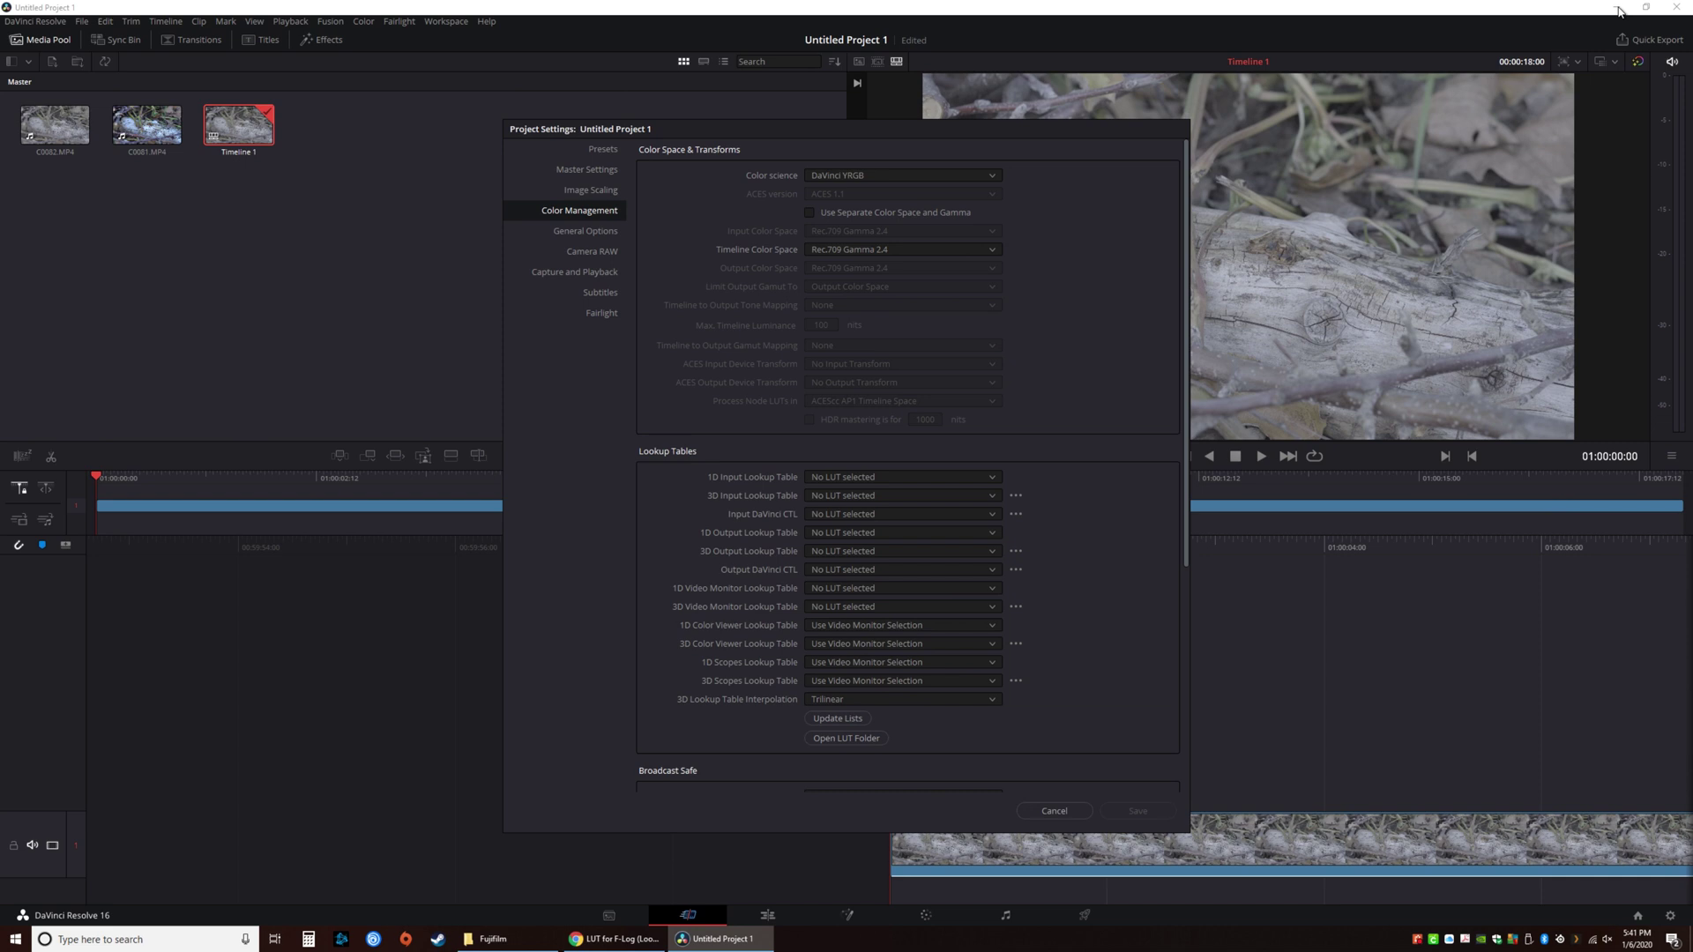
# Step: Open the X-T3 folder inside the downloaded F-Log_LUT_E_Ver.1.14 pack
pyautogui.click(620, 296)
pyautogui.press('super+d')
pyautogui.doubleClick(371, 414)
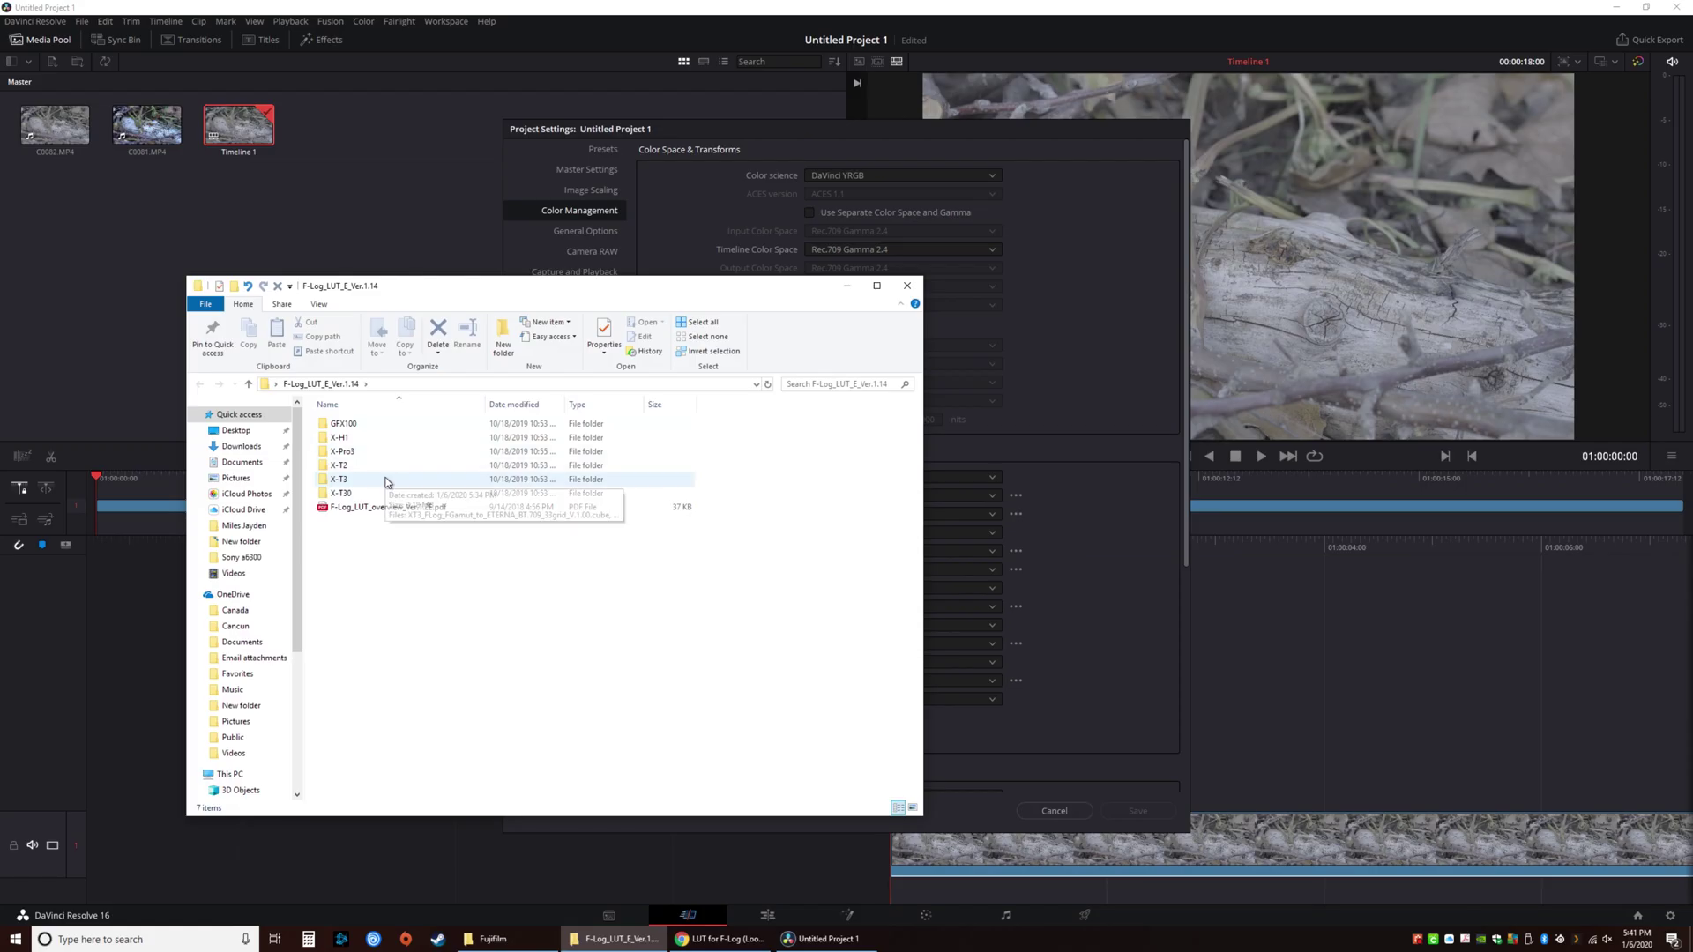
pyautogui.click(384, 481)
pyautogui.doubleClick(384, 481)
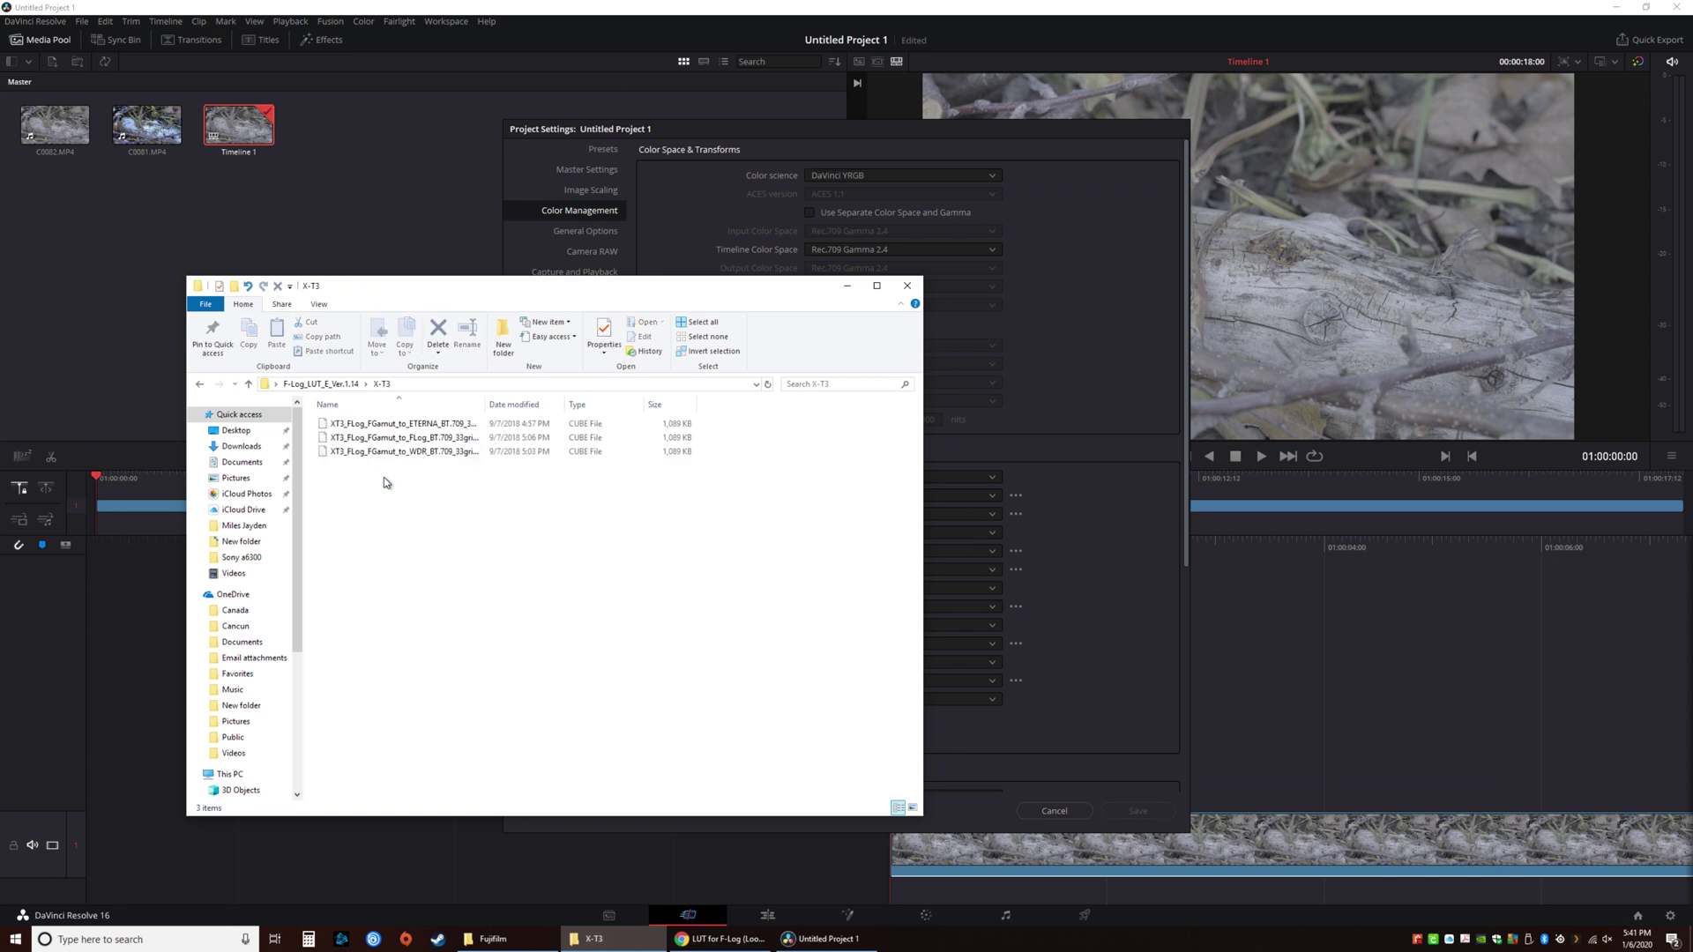
# Step: Open Resolve's Fujifilm LUT folder in a window beside the X-T3 folder
pyautogui.click(1099, 423)
pyautogui.click(846, 738)
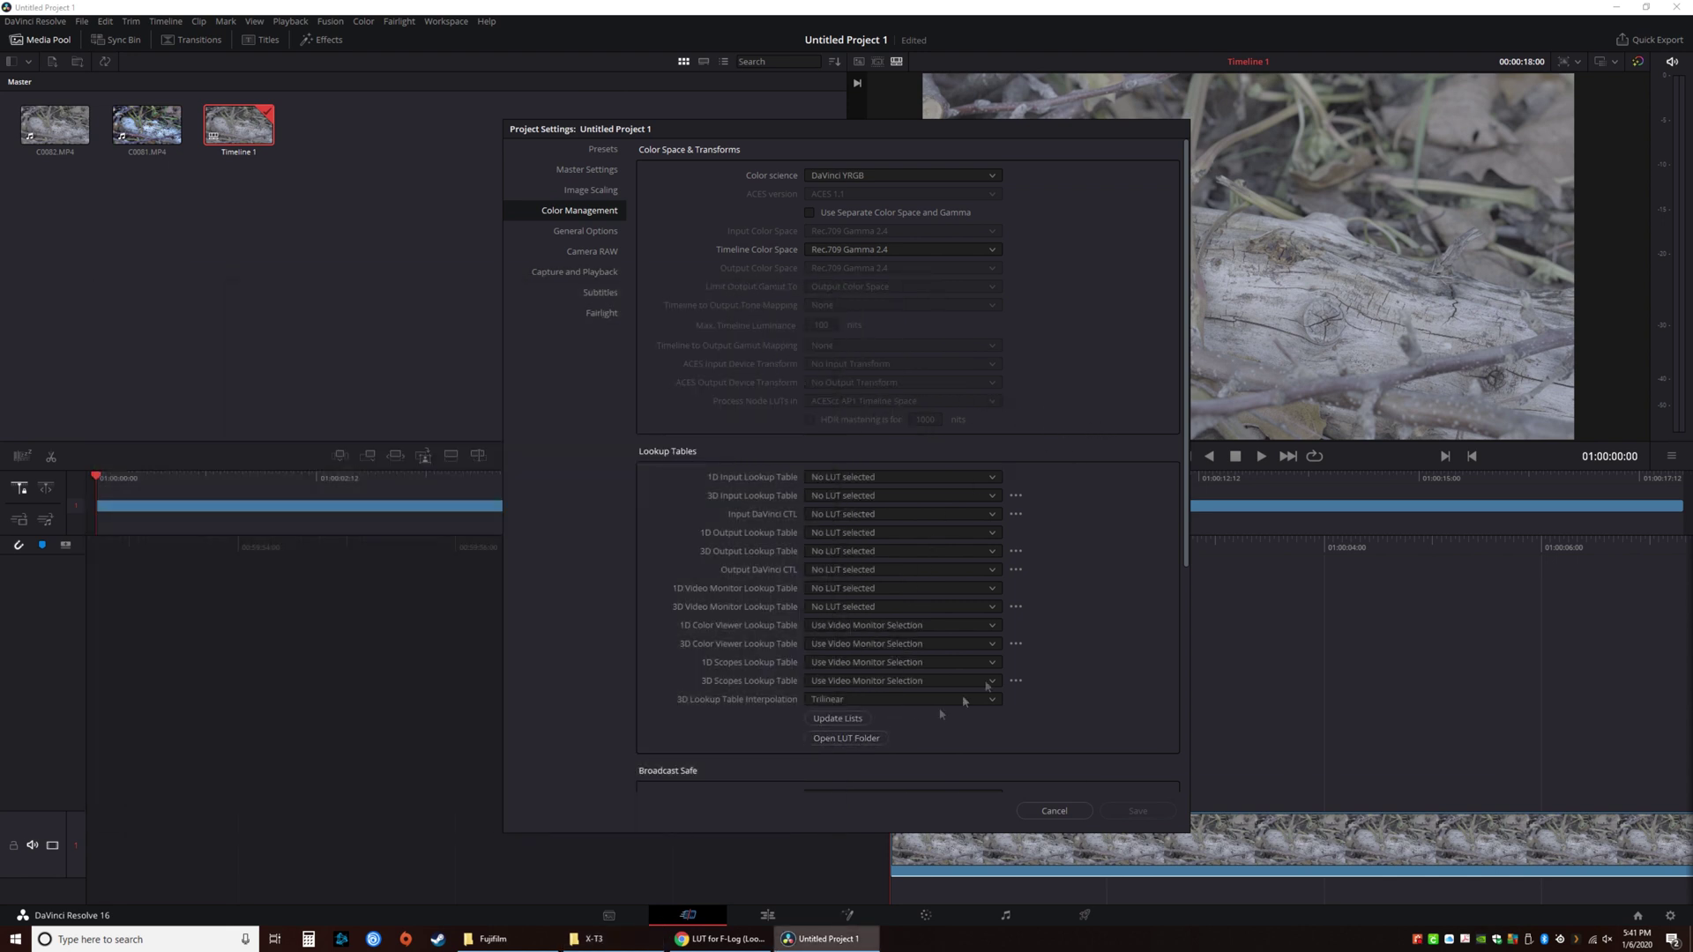
pyautogui.moveTo(656, 245); pyautogui.dragTo(1504, 263)
pyautogui.click(593, 939)
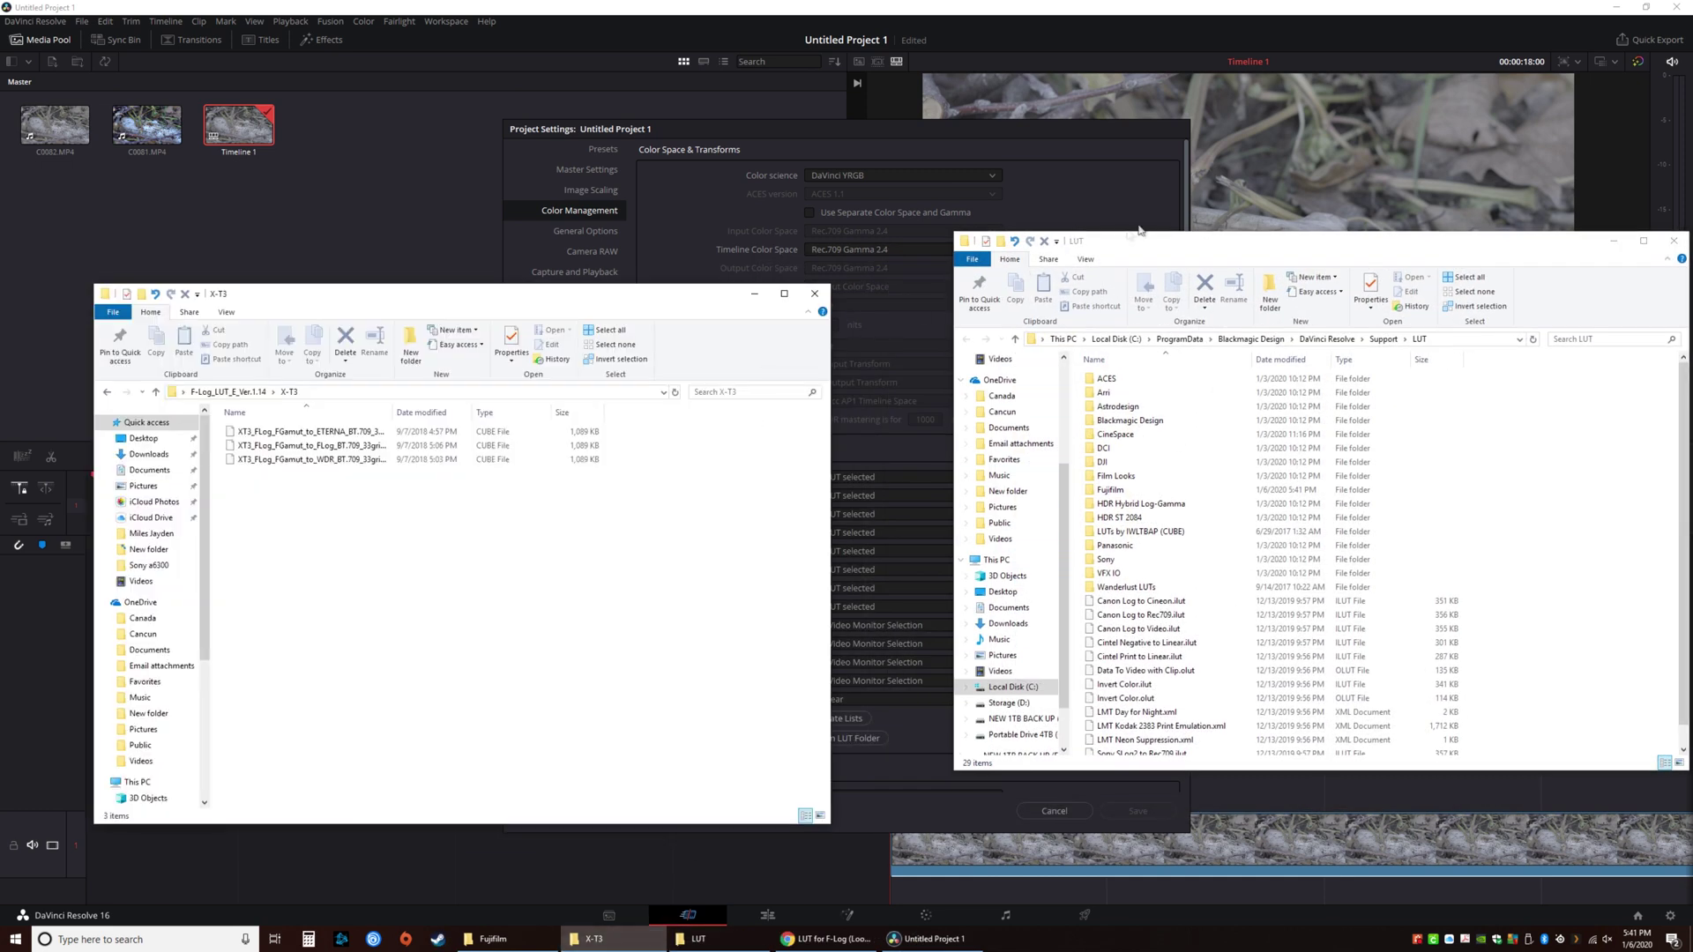
pyautogui.moveTo(1174, 245); pyautogui.dragTo(1086, 297)
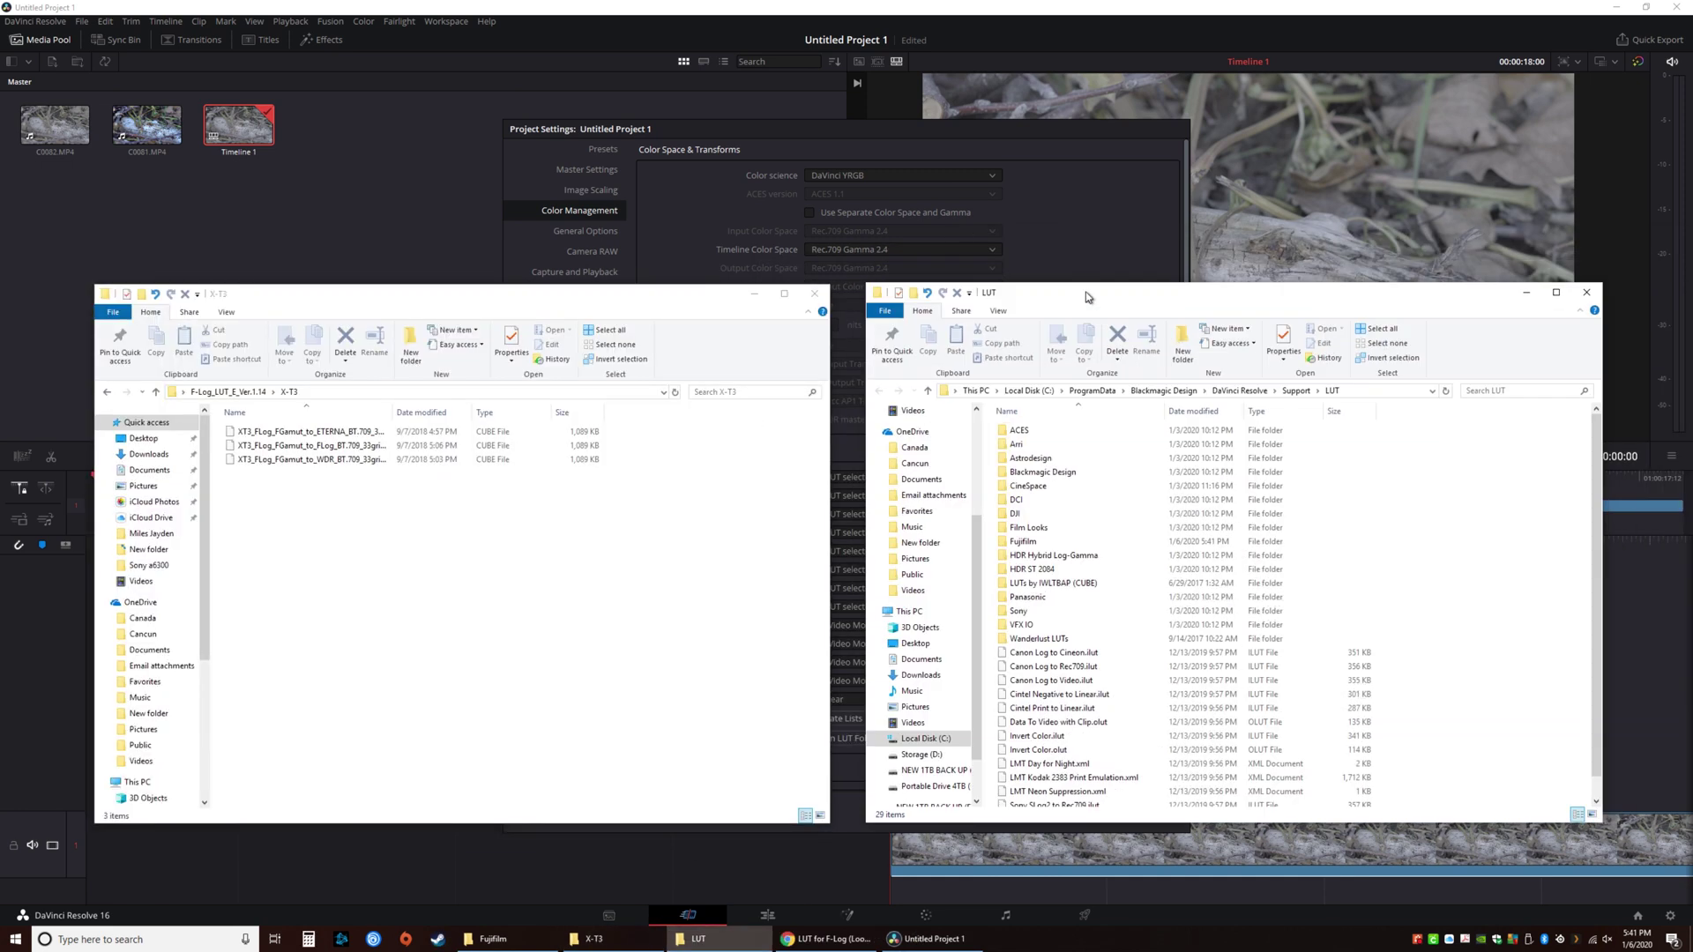
pyautogui.doubleClick(1038, 549)
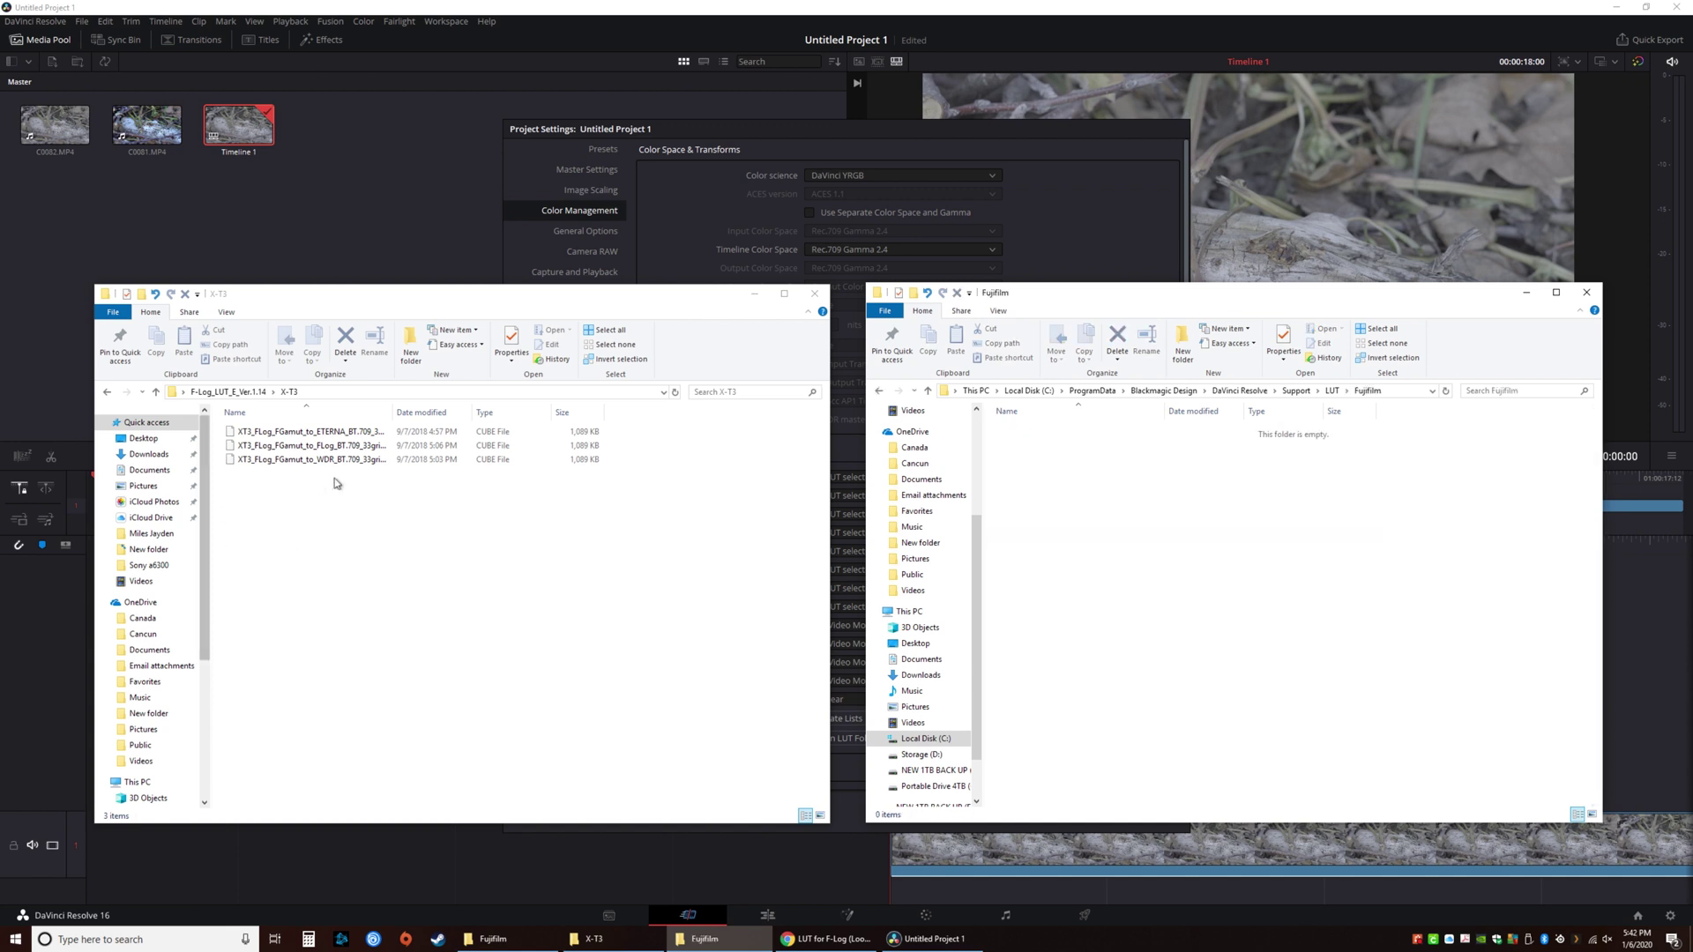
# Step: Move the three X-T3 .cube LUTs into the Fujifilm folder and close both windows
pyautogui.moveTo(334, 477); pyautogui.dragTo(1077, 494)
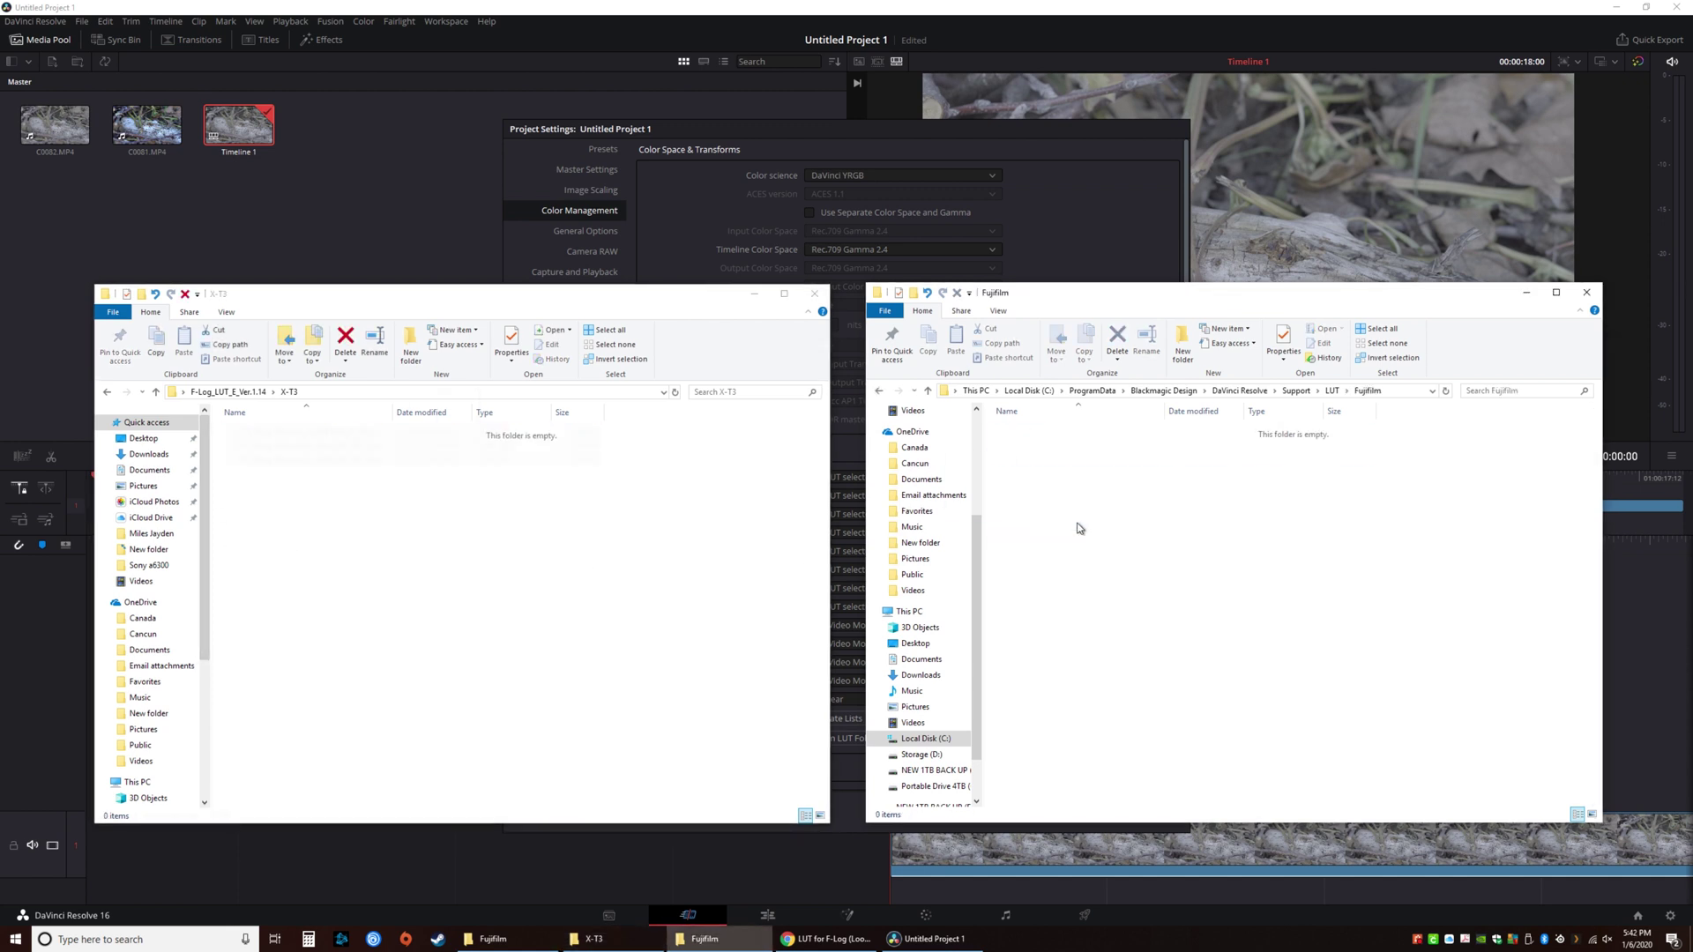
pyautogui.click(1077, 528)
pyautogui.moveTo(1164, 411); pyautogui.dragTo(1250, 404)
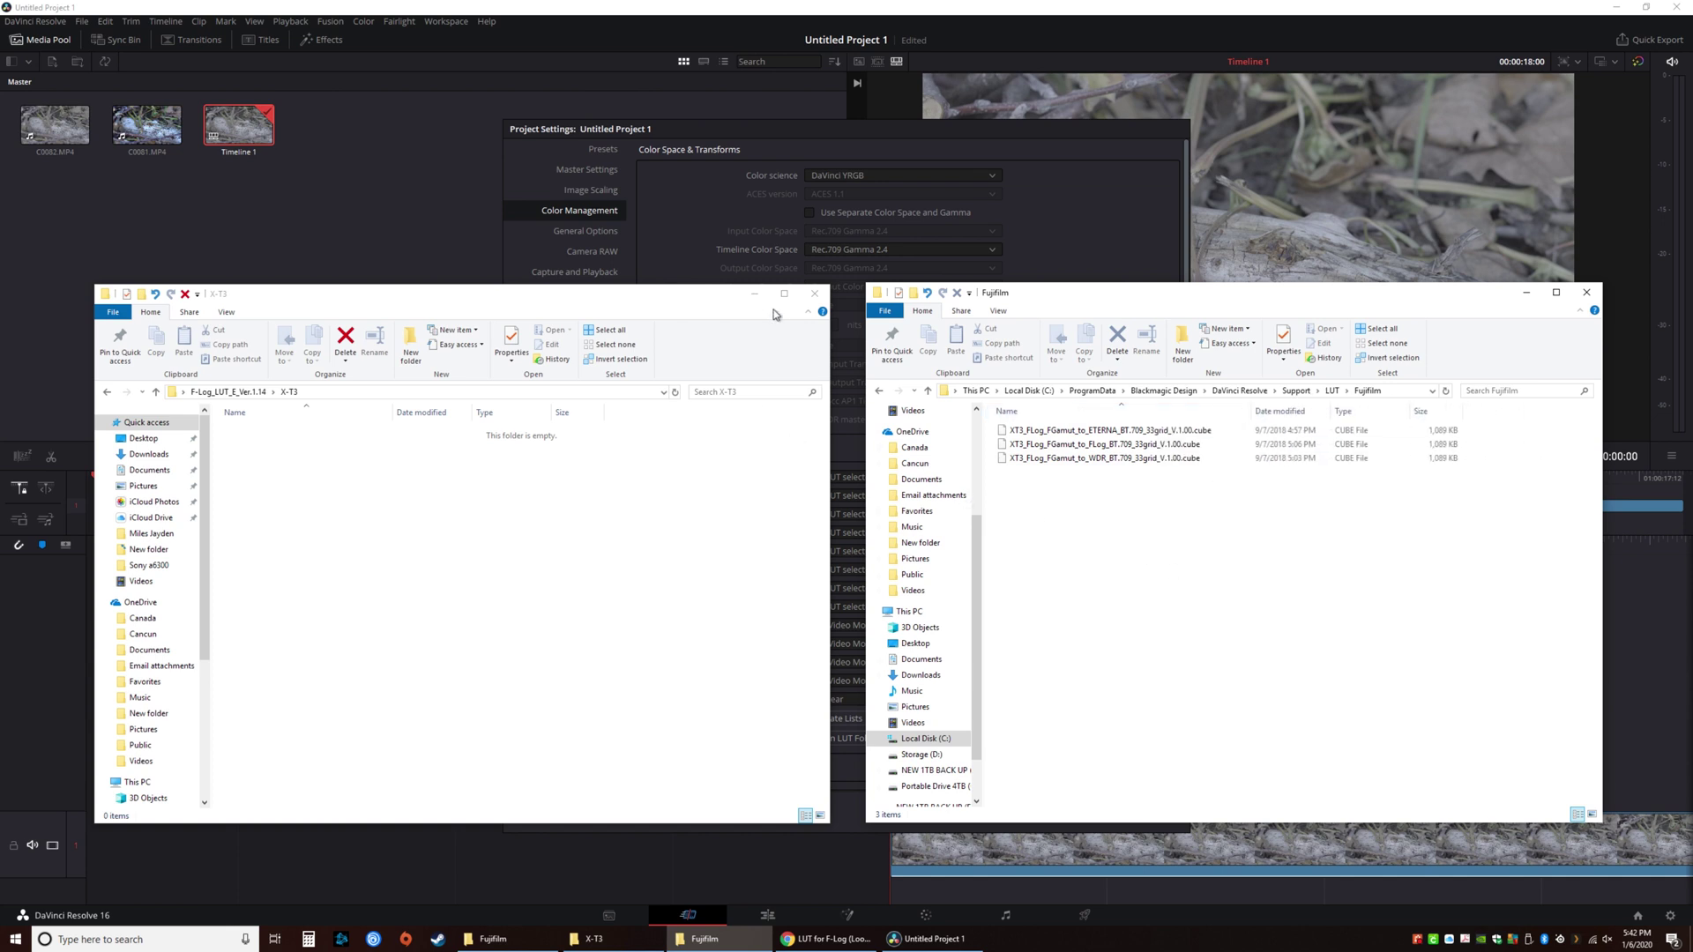
pyautogui.click(810, 304)
pyautogui.click(813, 299)
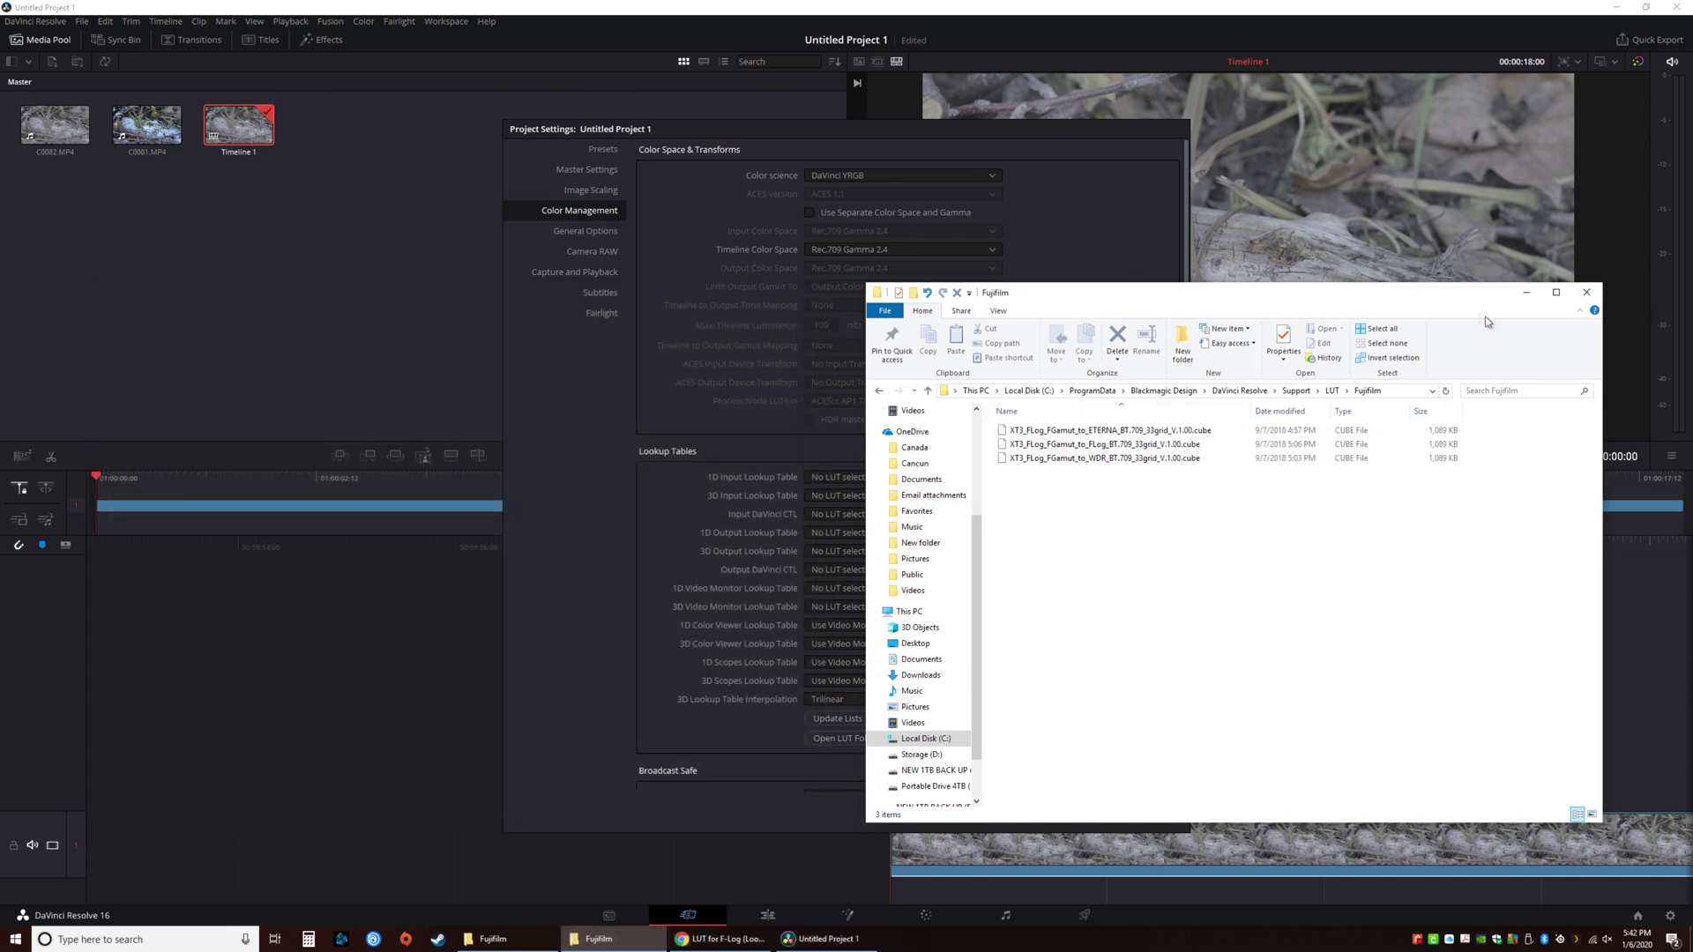
pyautogui.click(1587, 293)
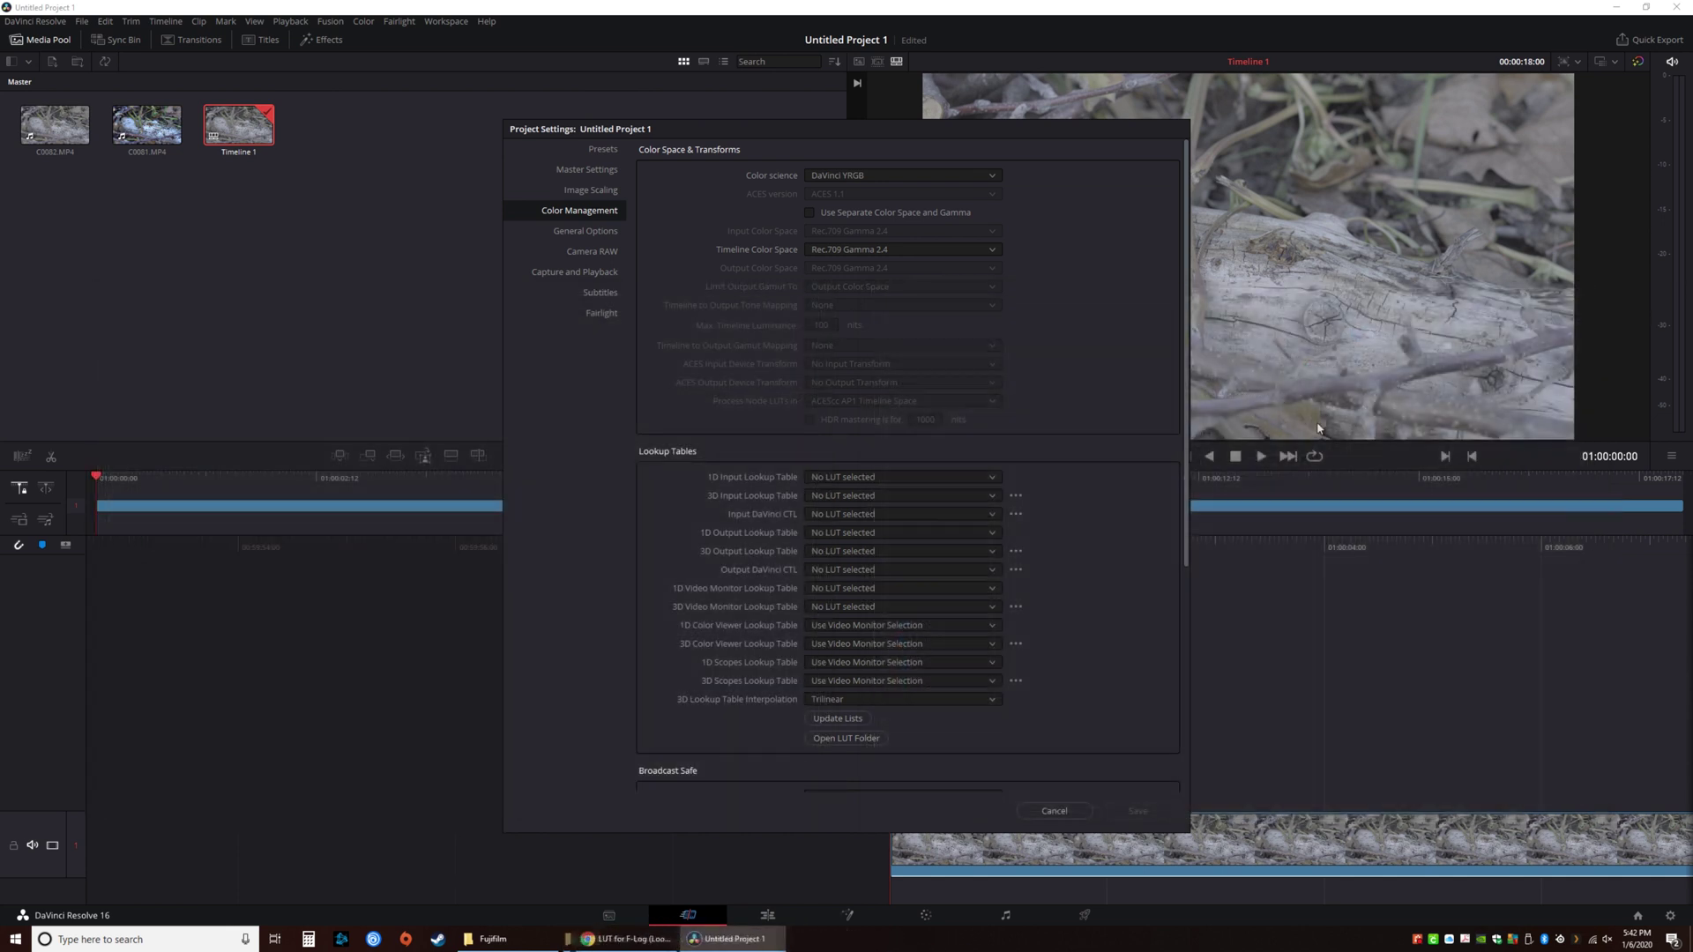
# Step: Update the LUT lists, save the settings, then raise the clip's gain to about 1.10 on the Color page
pyautogui.click(852, 720)
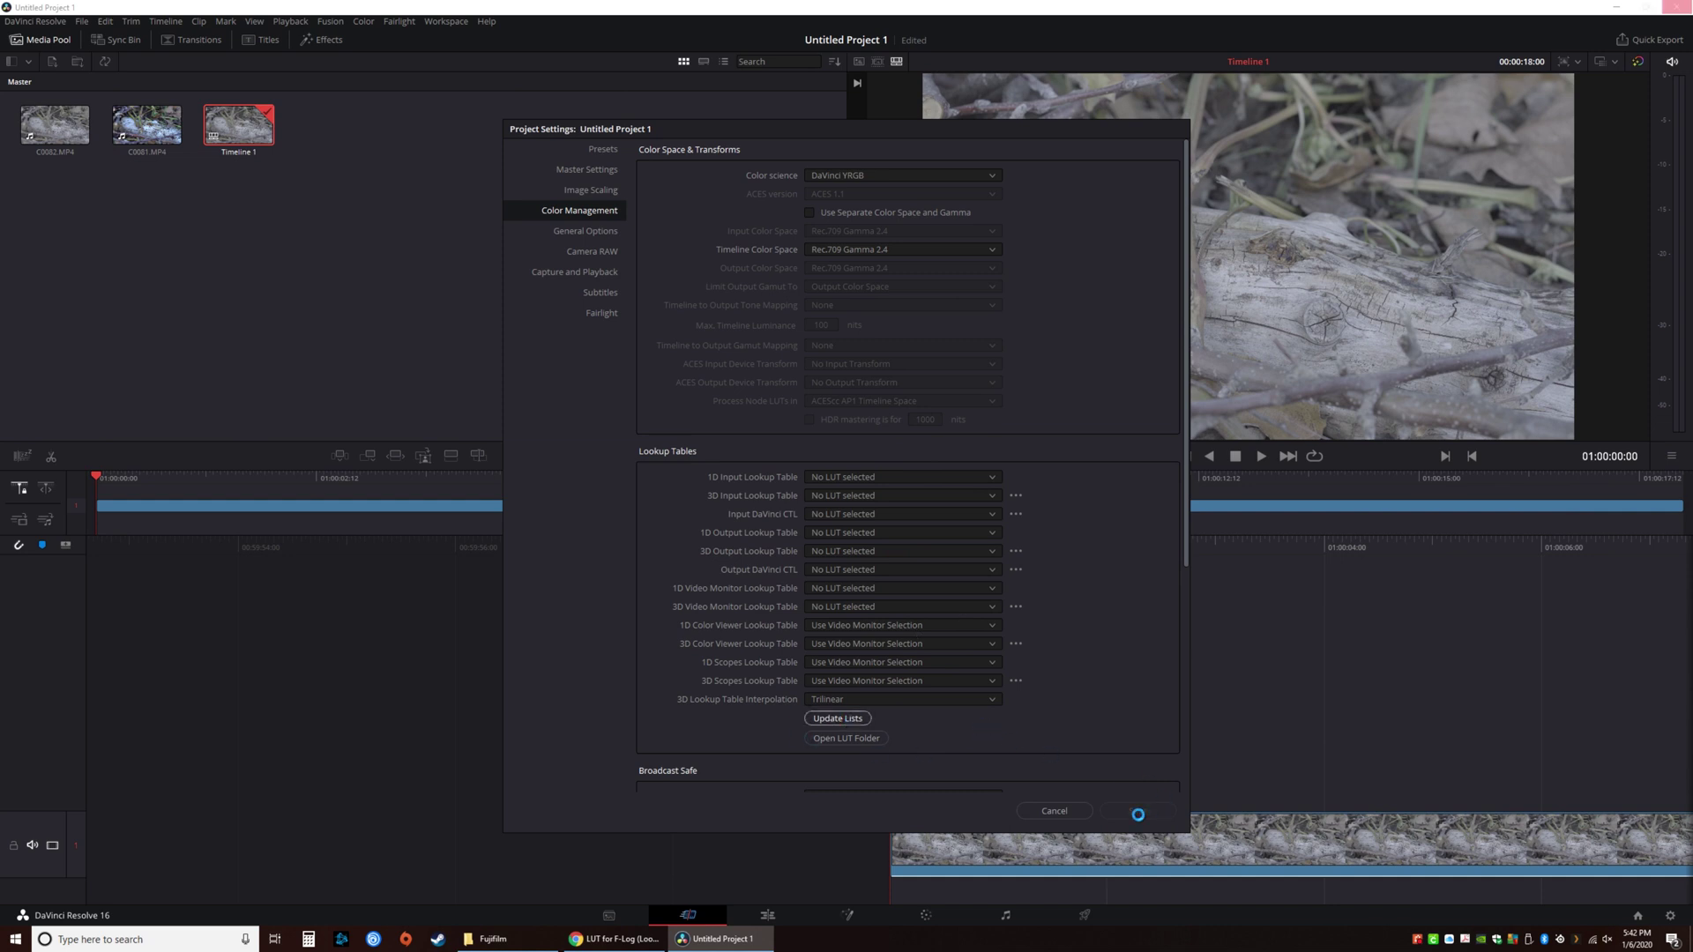
pyautogui.click(1138, 811)
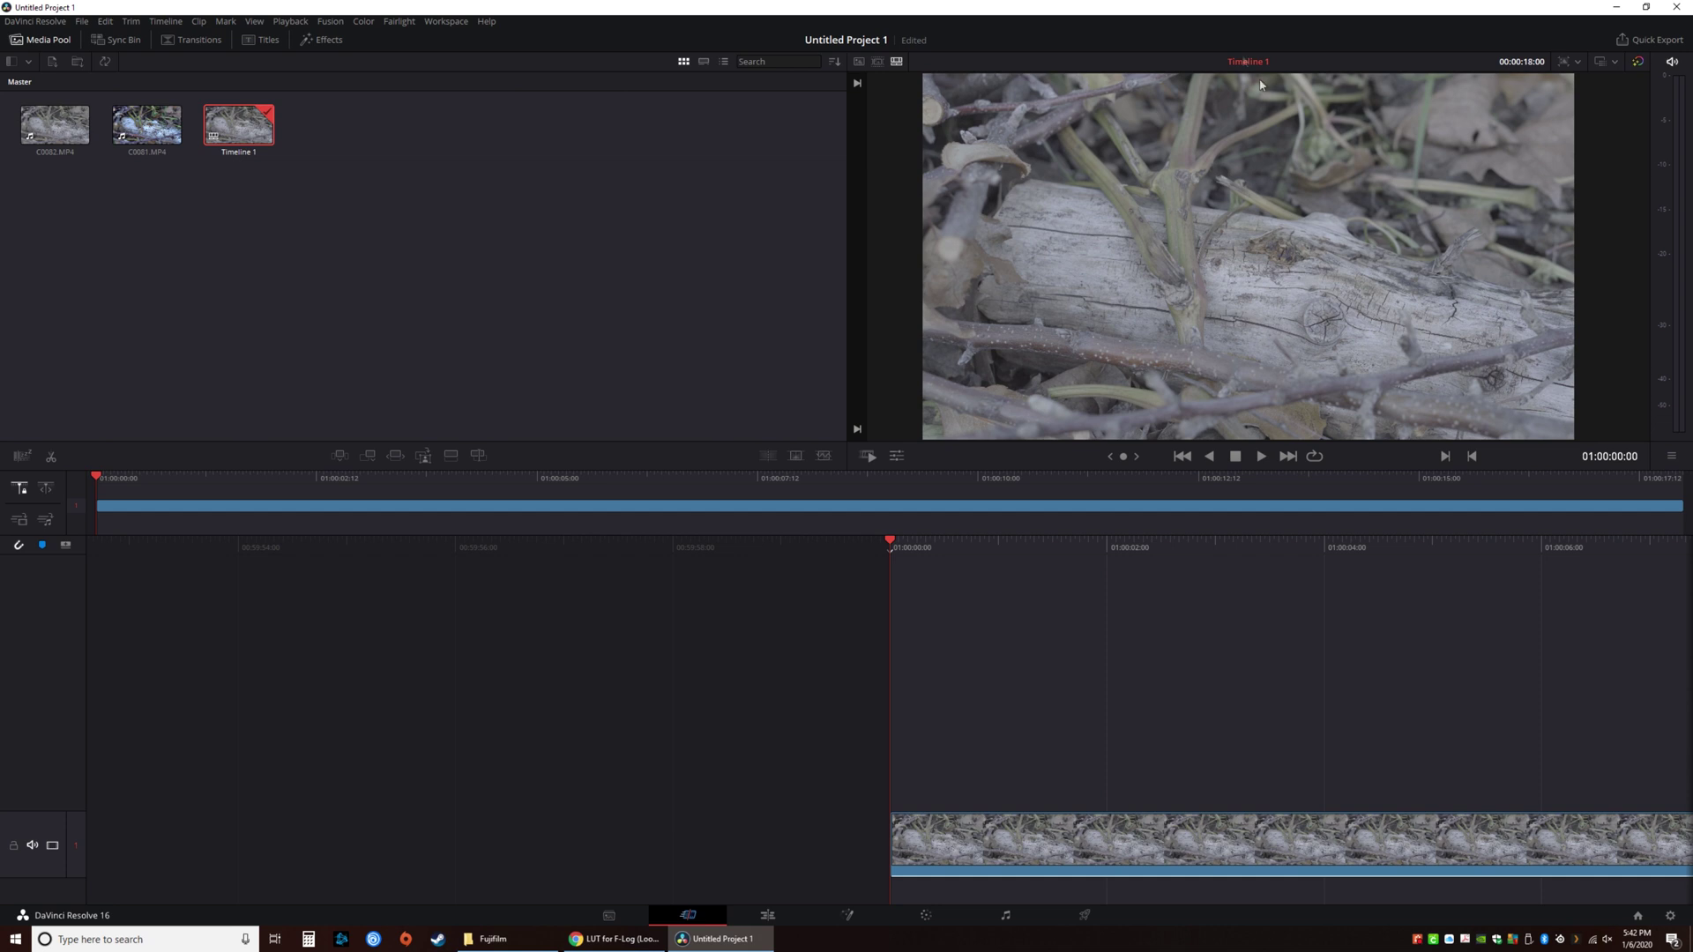
pyautogui.click(927, 920)
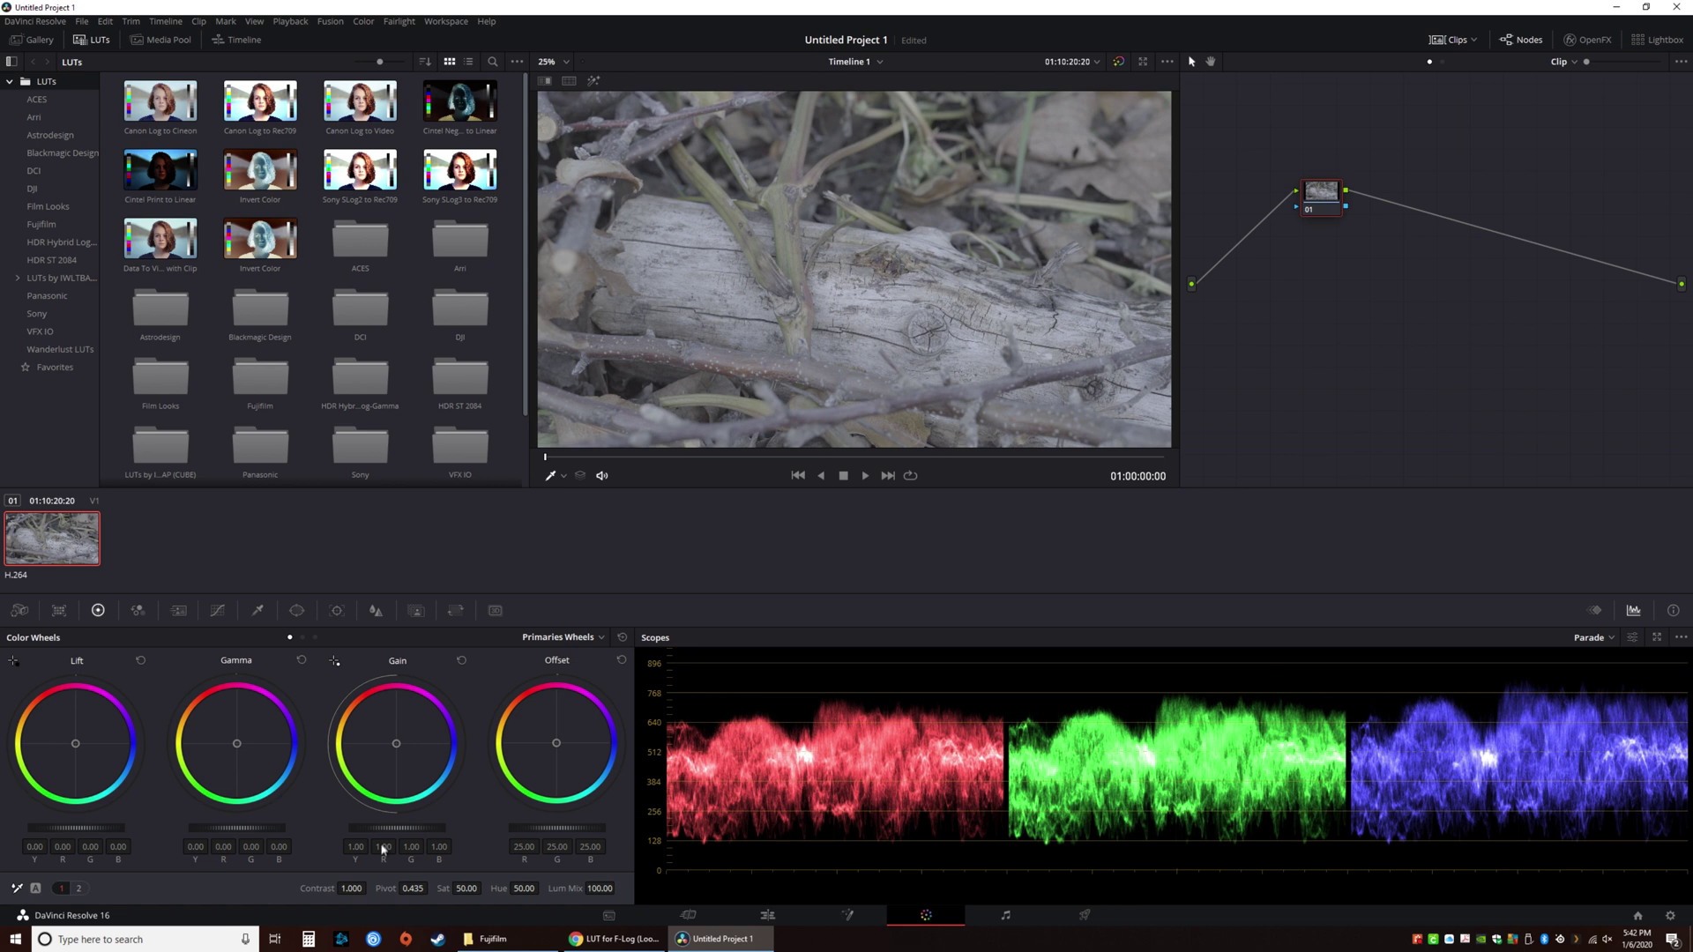
pyautogui.moveTo(387, 833); pyautogui.dragTo(414, 833)
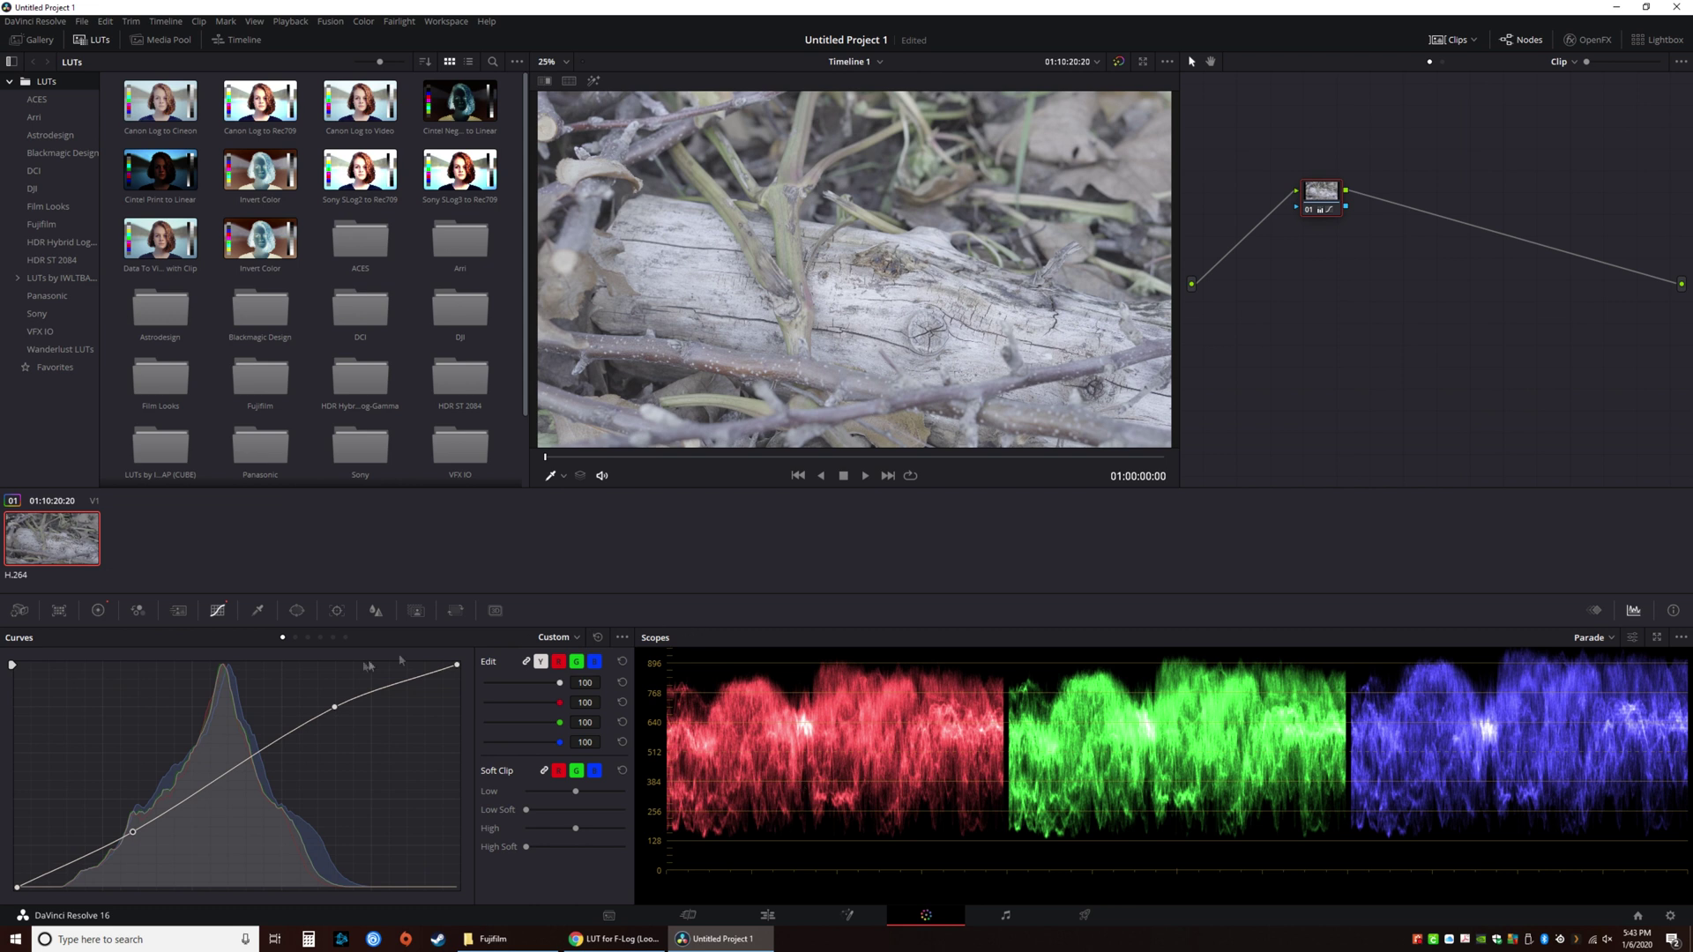
# Step: Apply the Fujifilm XT3_FLog_FGamut_to_ETERNA_BT.709_33grid_V.1.00 3D LUT to node 01
pyautogui.rightClick(1321, 201)
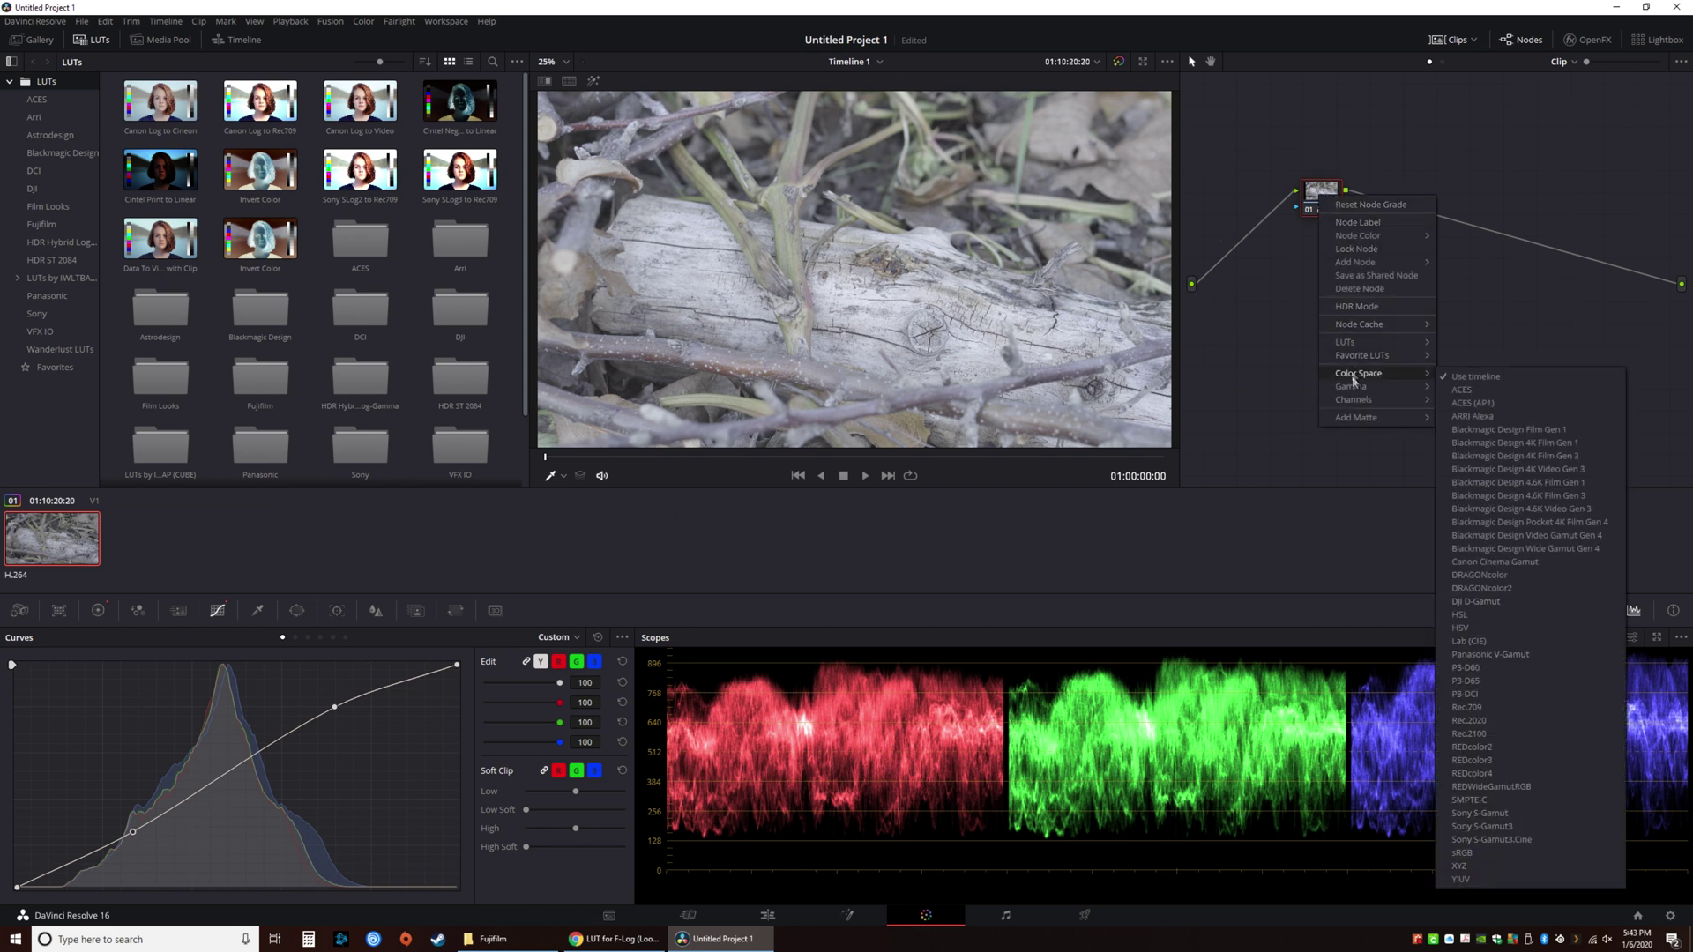
pyautogui.moveTo(1356, 349)
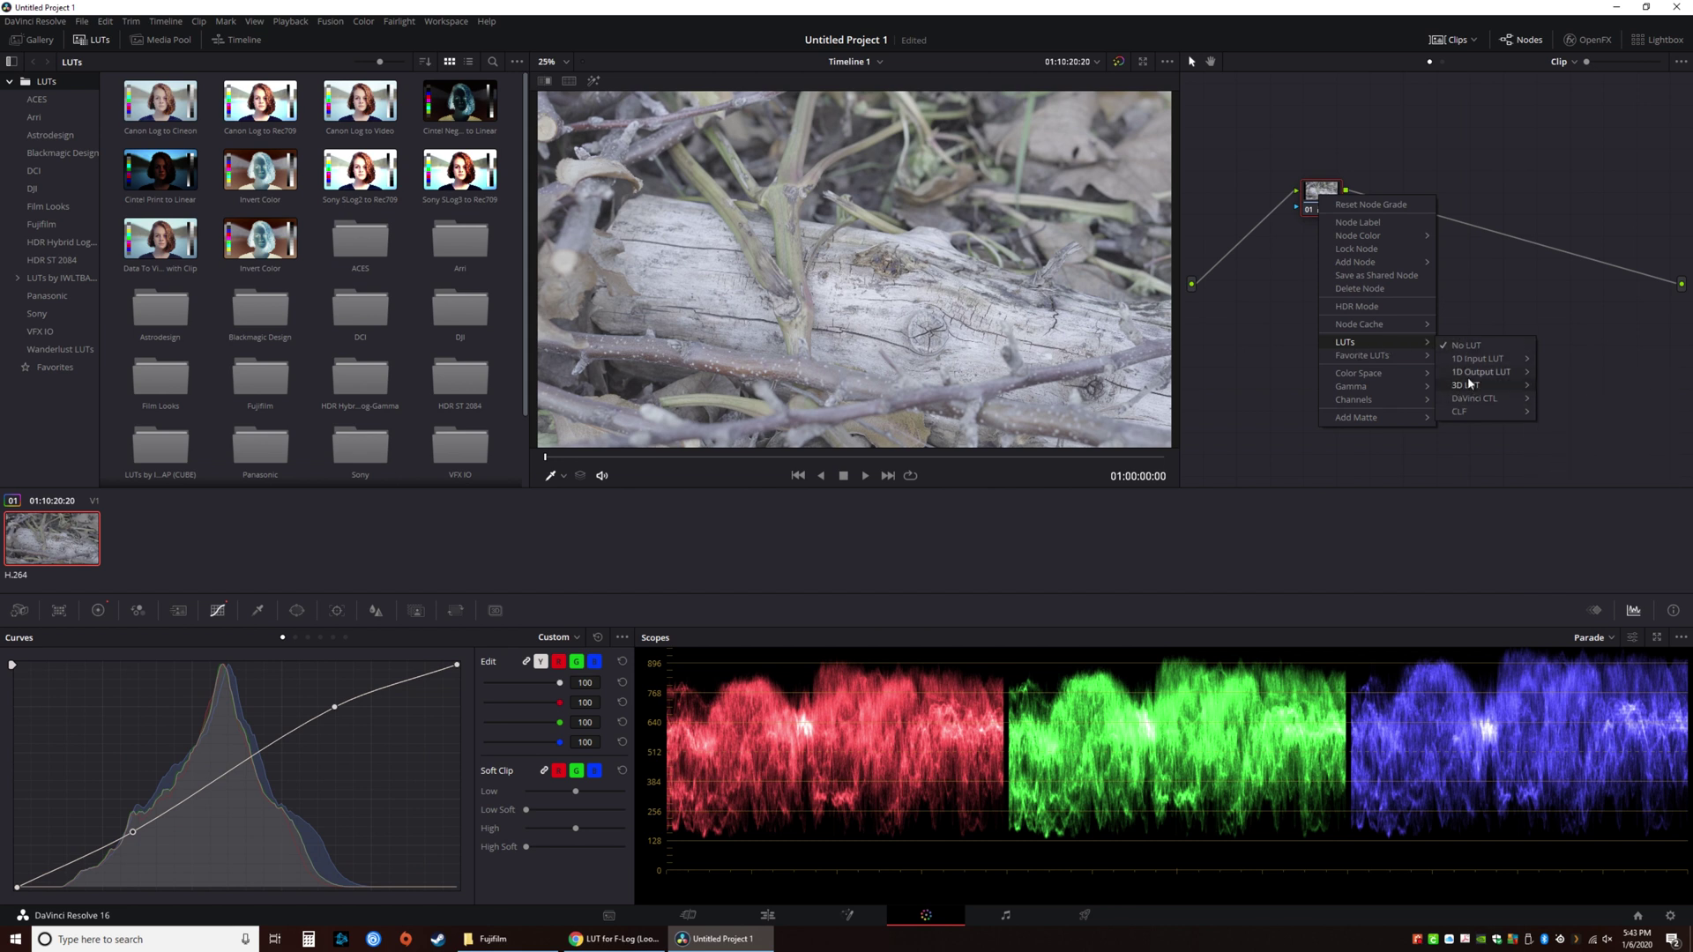
pyautogui.moveTo(1470, 389)
pyautogui.moveTo(1568, 483)
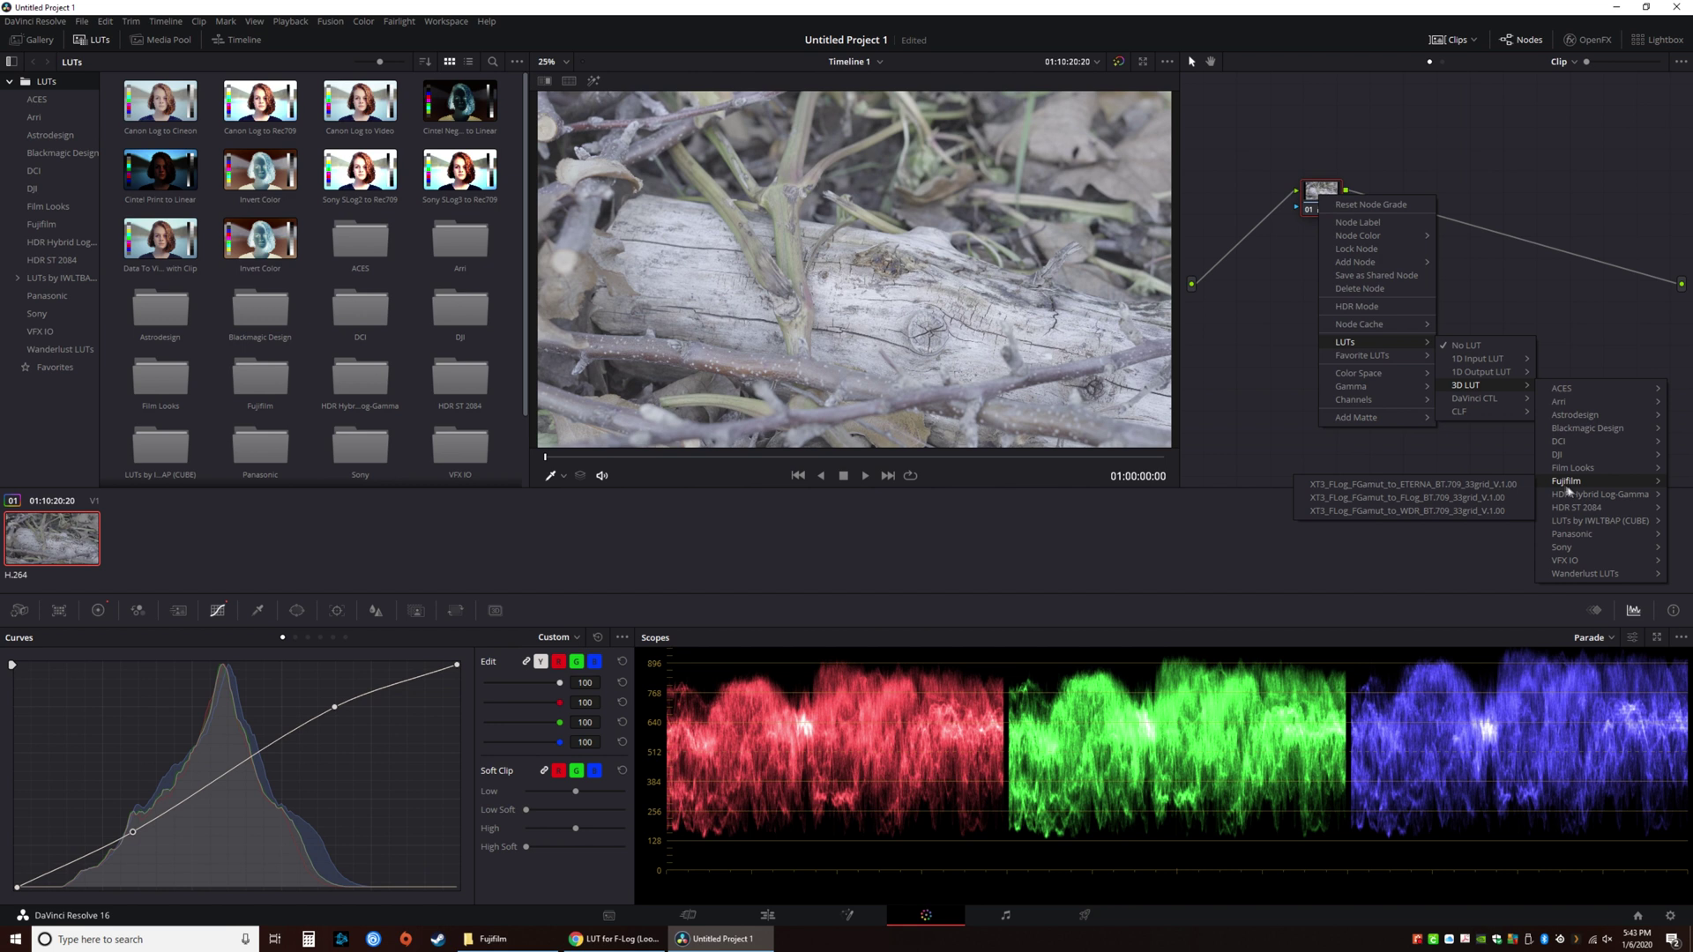
pyautogui.click(1514, 485)
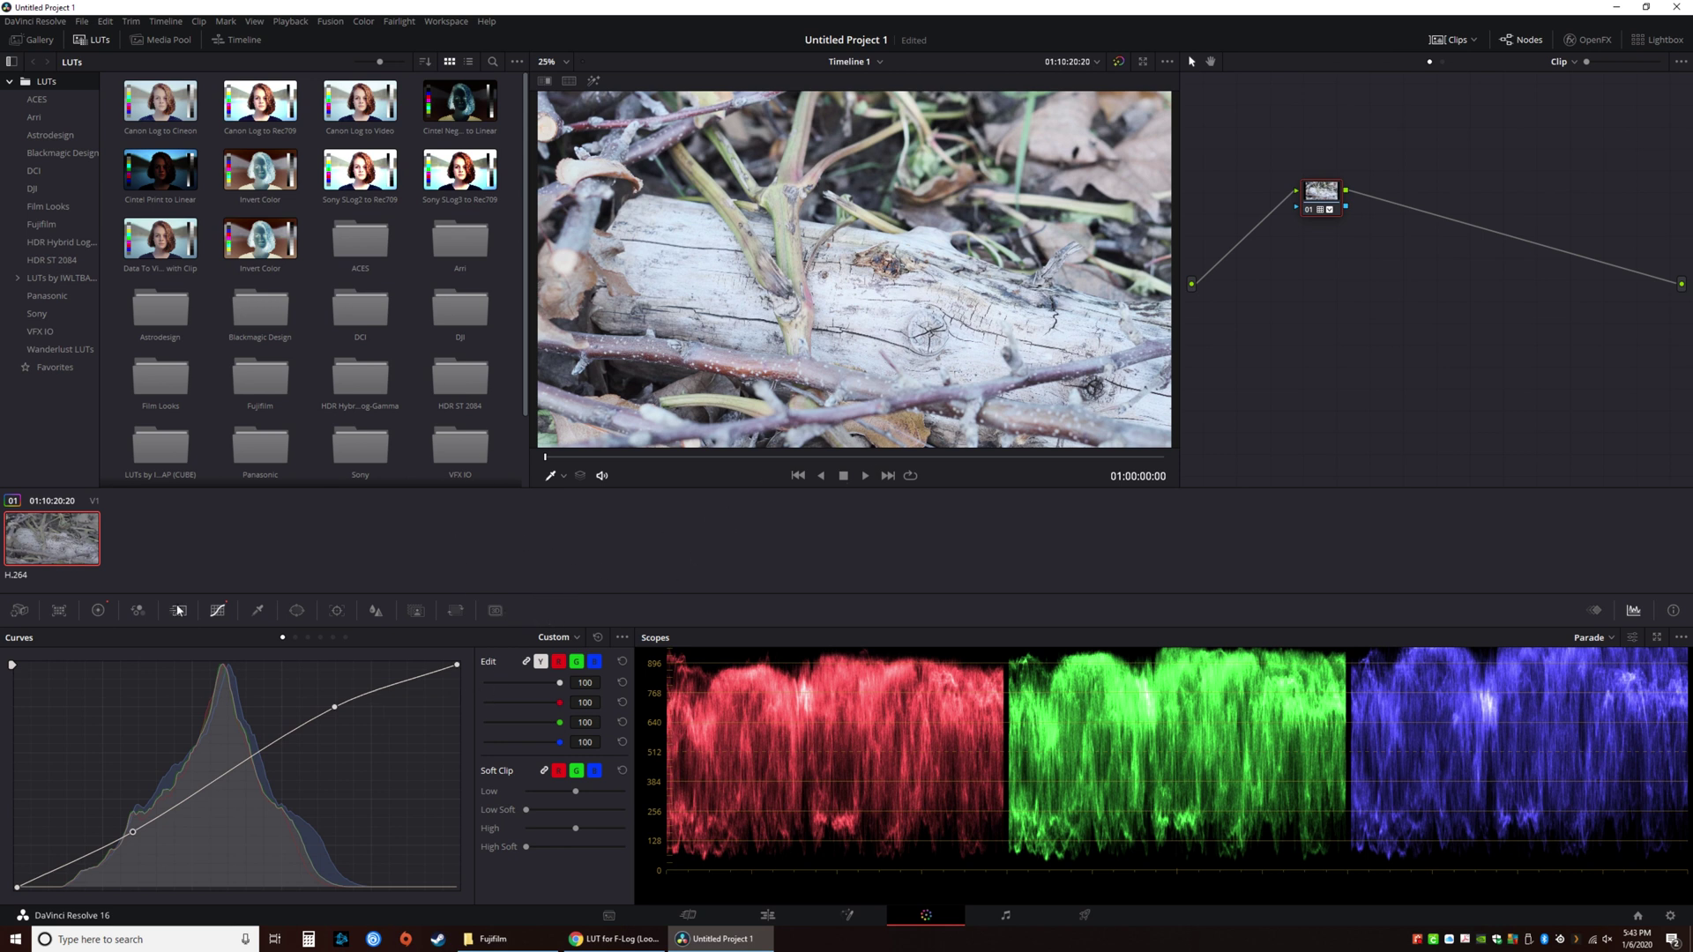
# Step: Lower lift to -0.01, toggle bypass to compare with the ungraded clip, and play back the grade
pyautogui.click(99, 612)
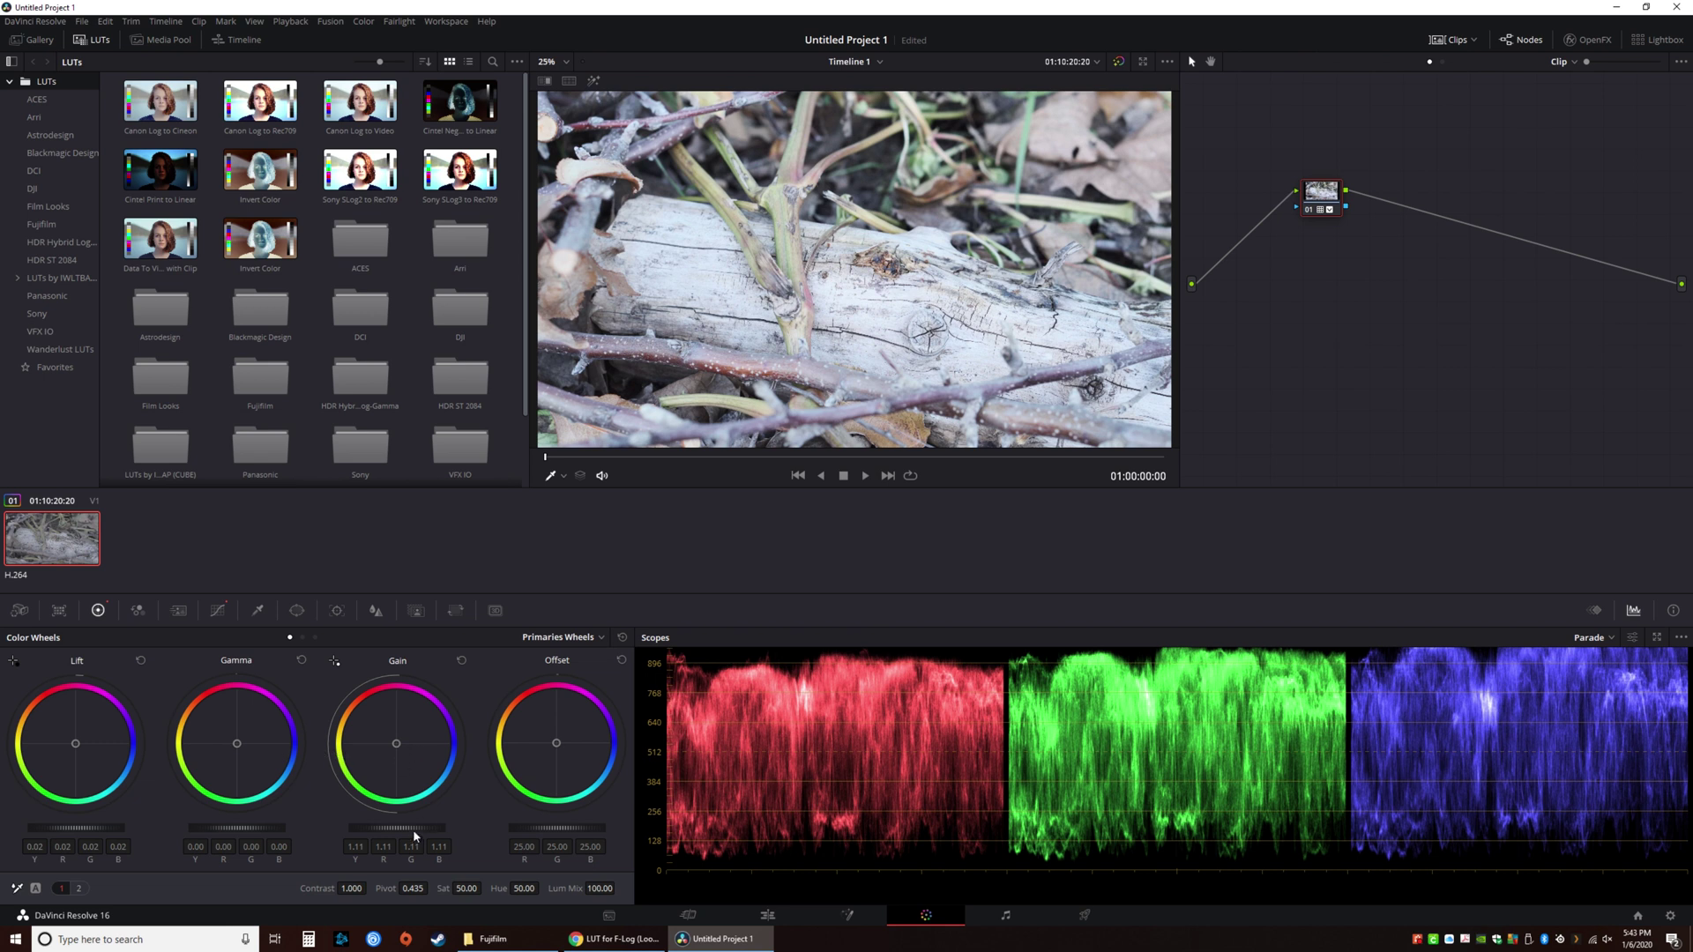
pyautogui.moveTo(76, 828); pyautogui.dragTo(53, 827)
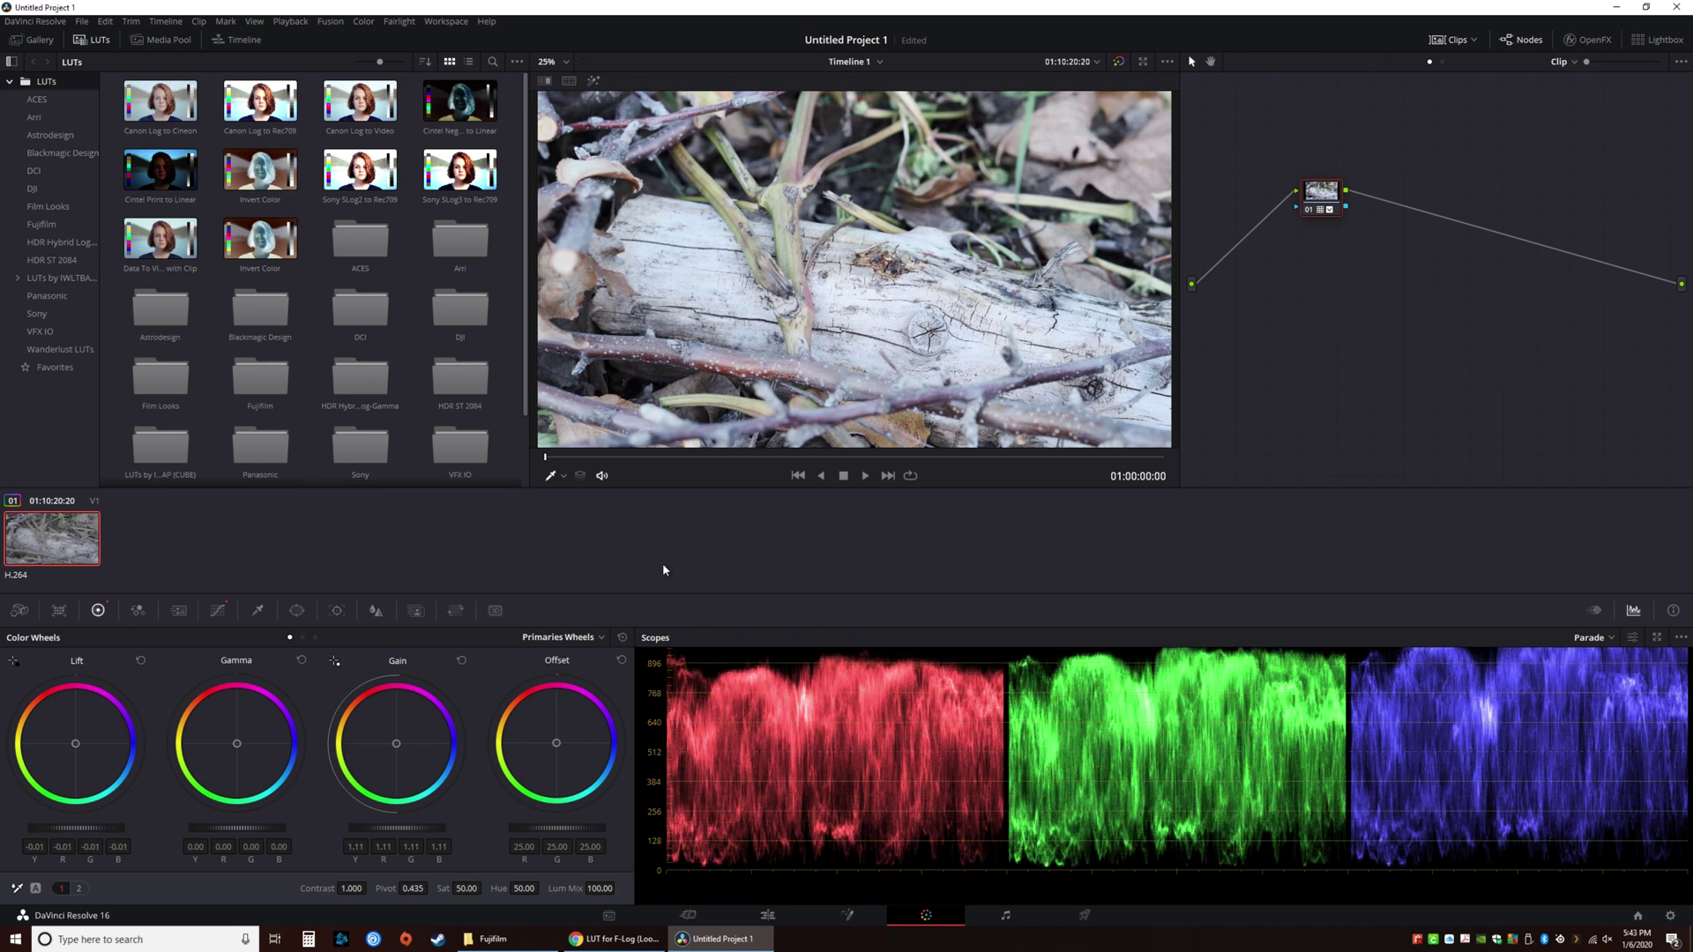
pyautogui.hotkey('shift', 'd')
pyautogui.hotkey('shift', 'd')
pyautogui.press('space')
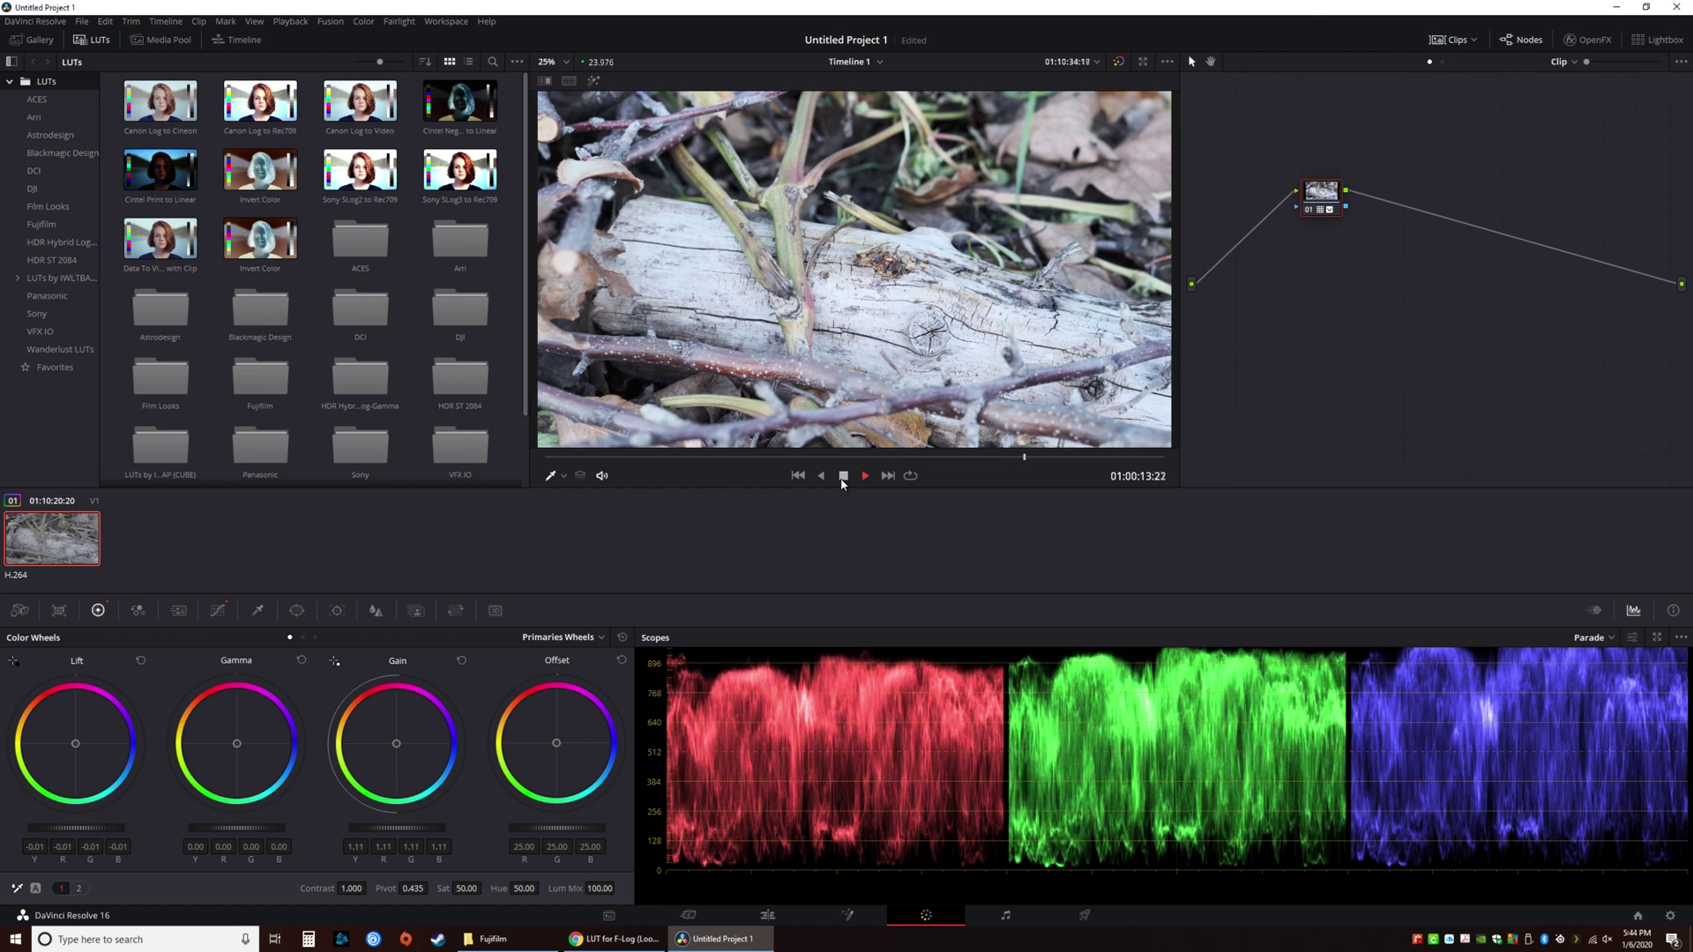
pyautogui.click(843, 477)
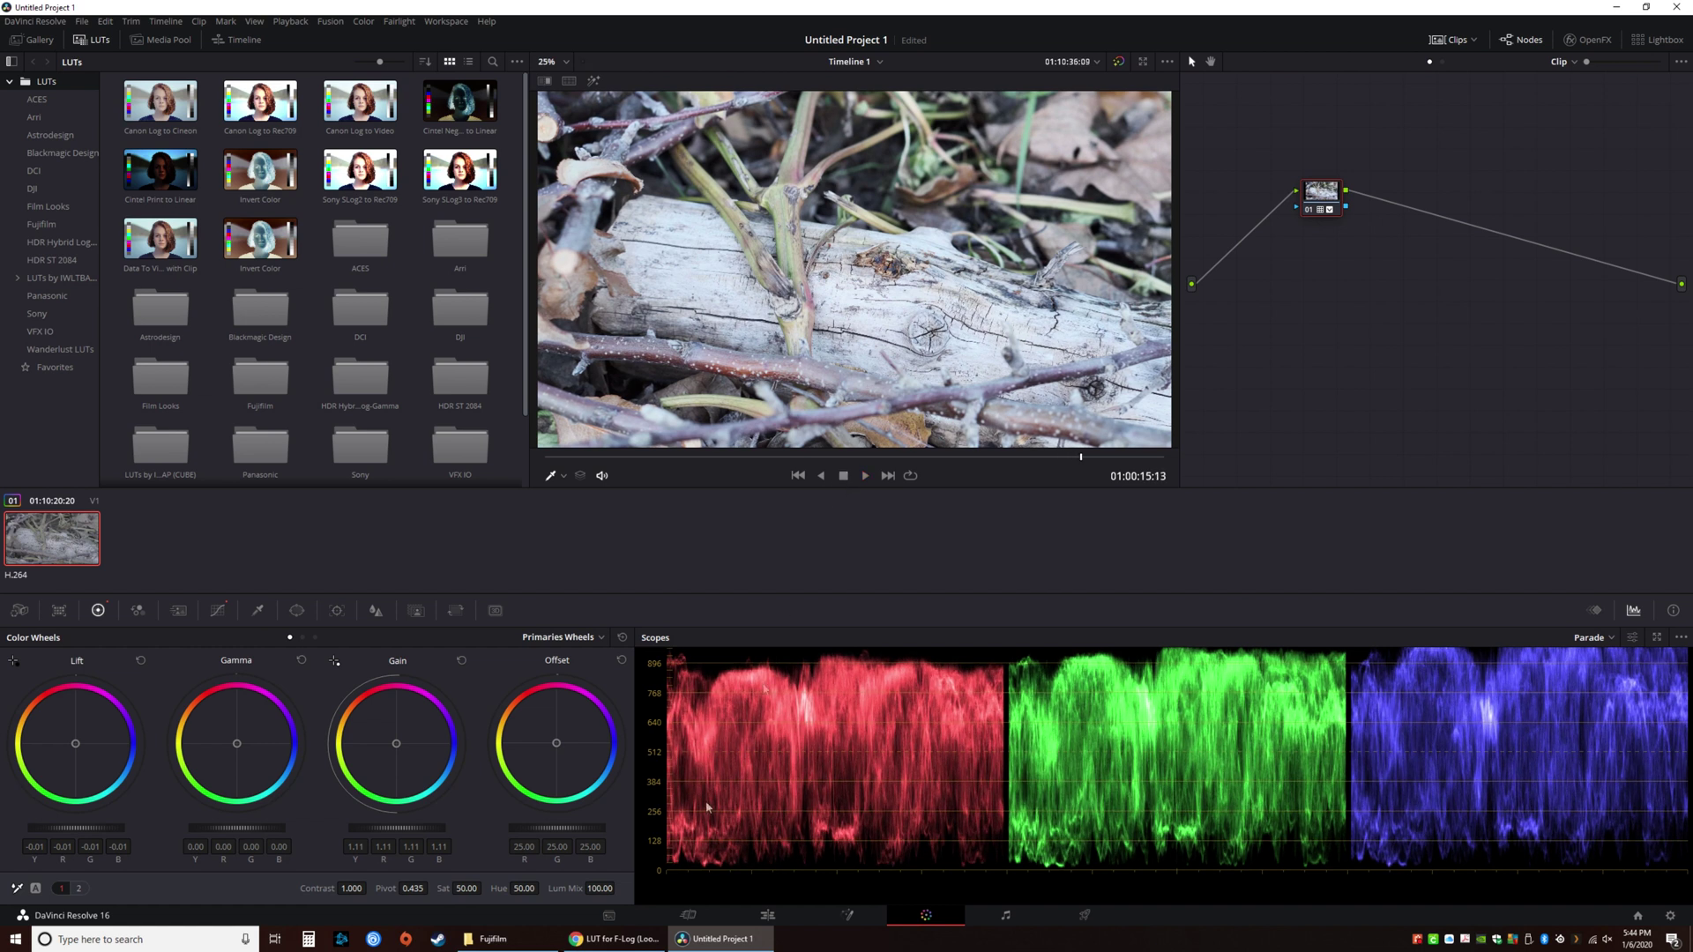